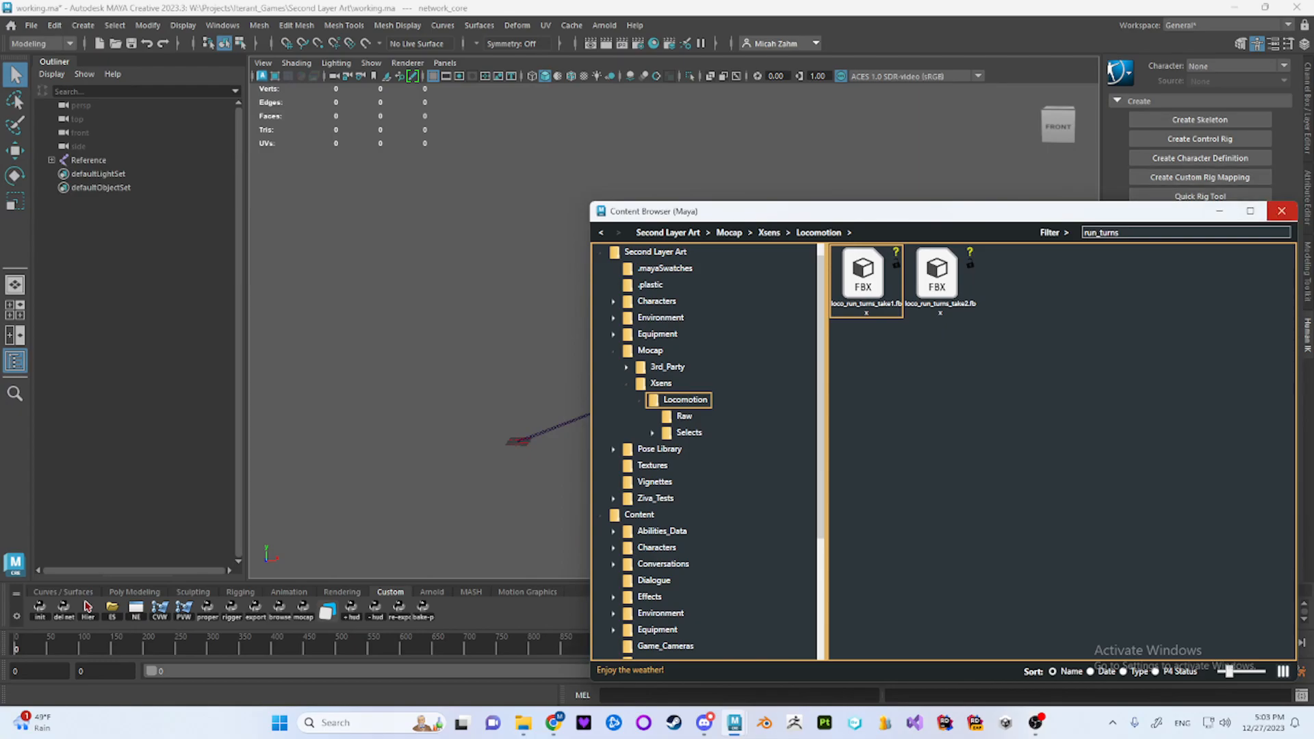
# Close the content browser and play through the imported mocap animation in the perspective view, pausing to check the motion
pyautogui.click(1282, 211)
pyautogui.hotkey('alt', 'v')
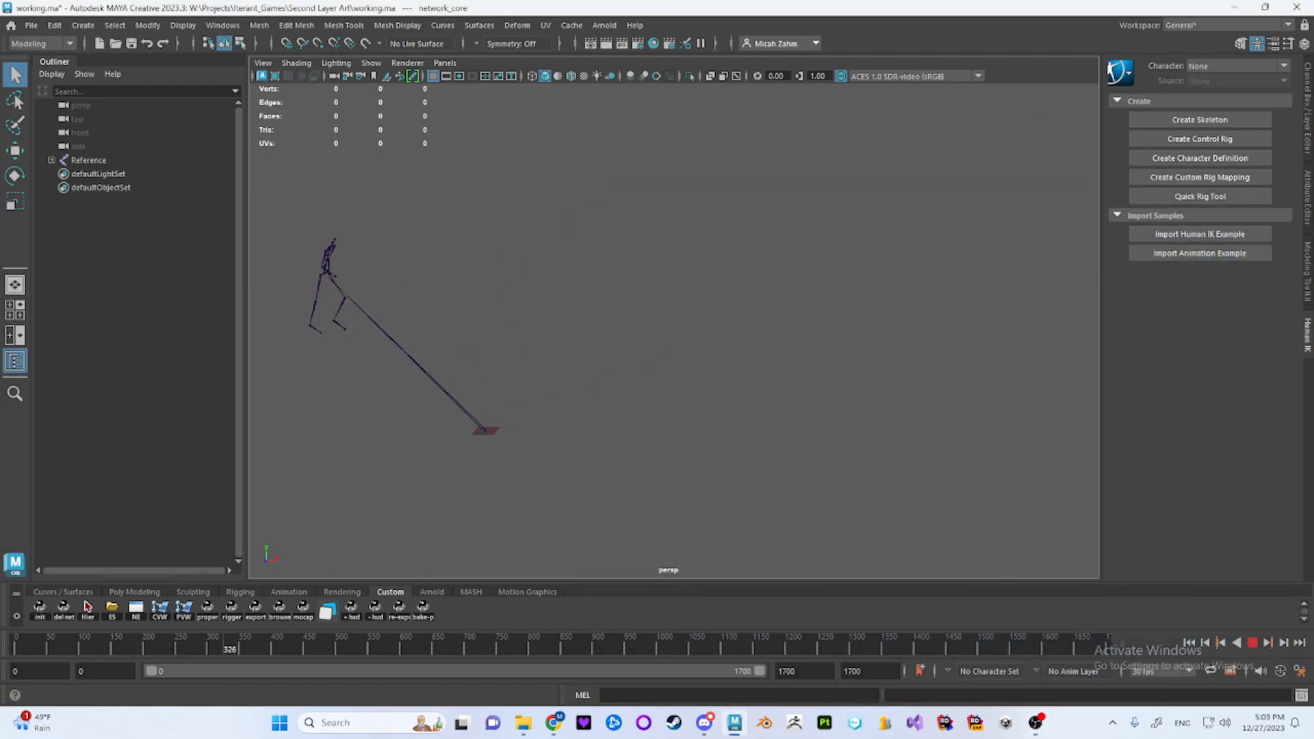
pyautogui.hotkey('alt', 'v')
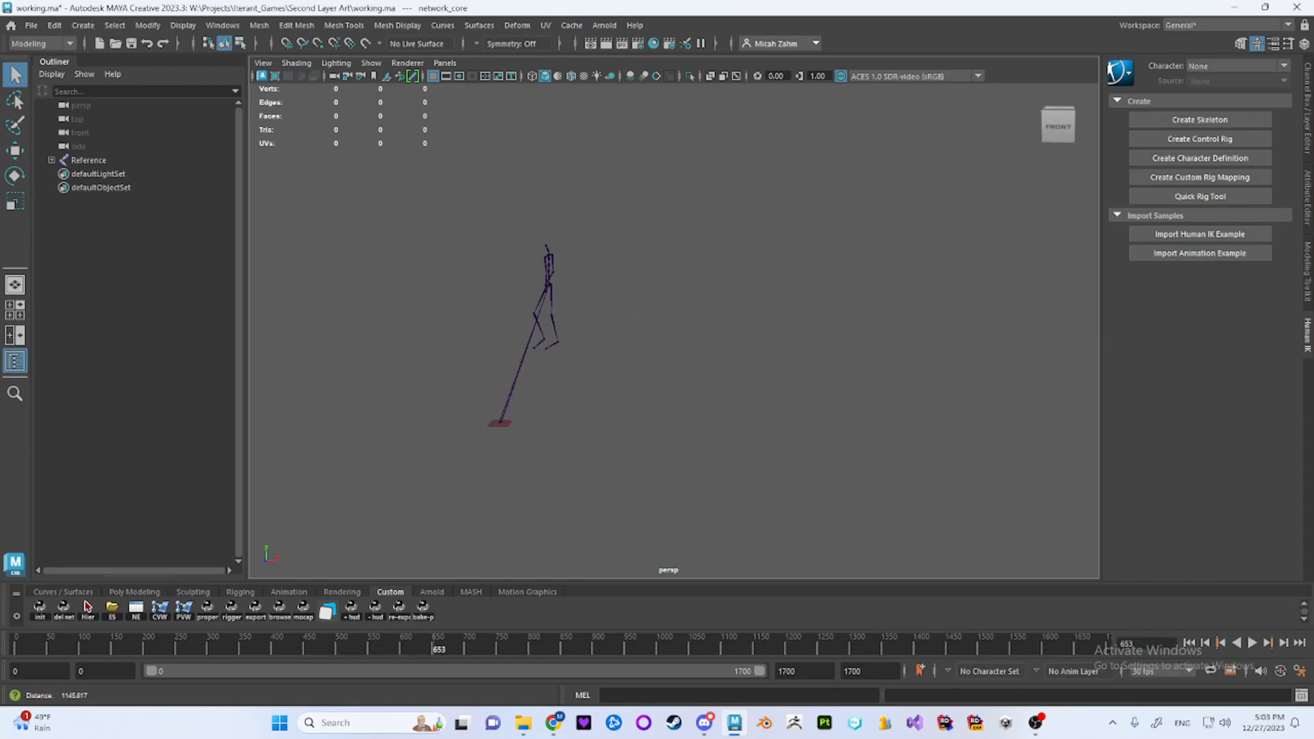
pyautogui.hotkey('alt', 'v')
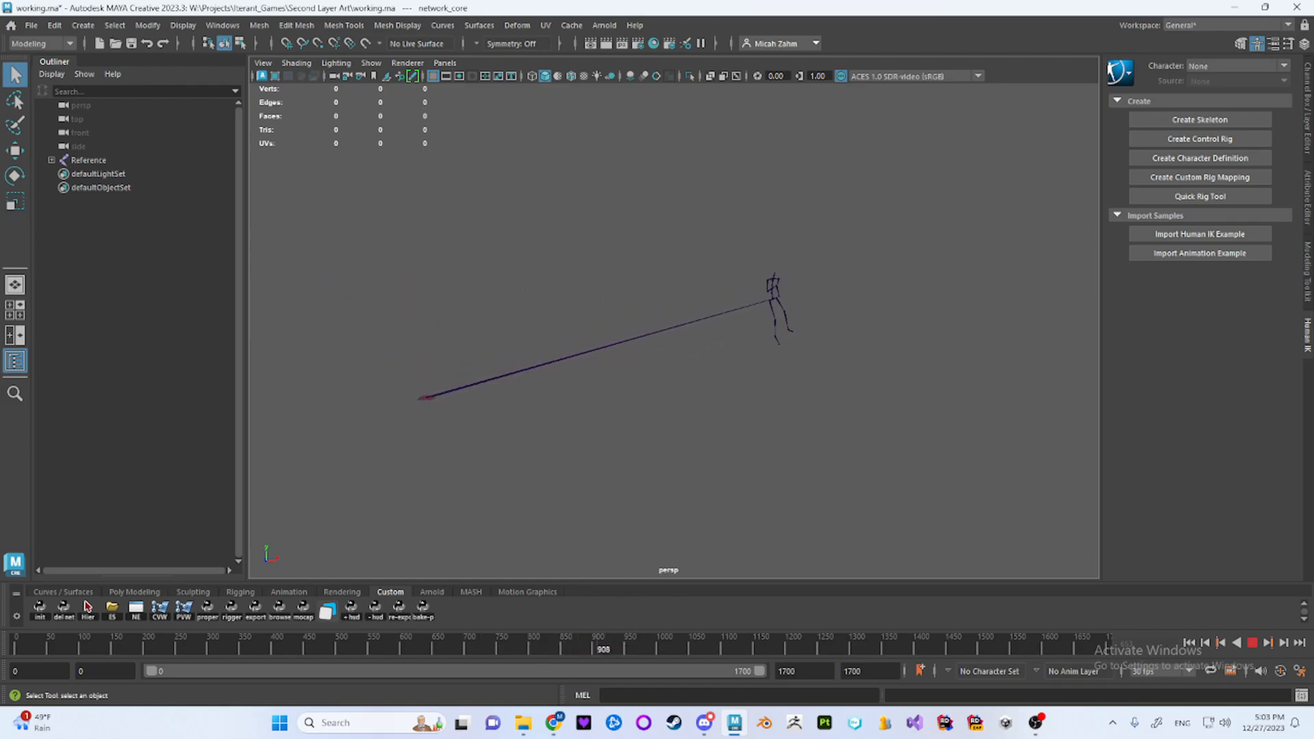
pyautogui.hotkey('alt', 'v')
pyautogui.keyDown('alt'); pyautogui.moveTo(424, 342); pyautogui.dragTo(490, 345, button='middle'); pyautogui.keyUp('alt')
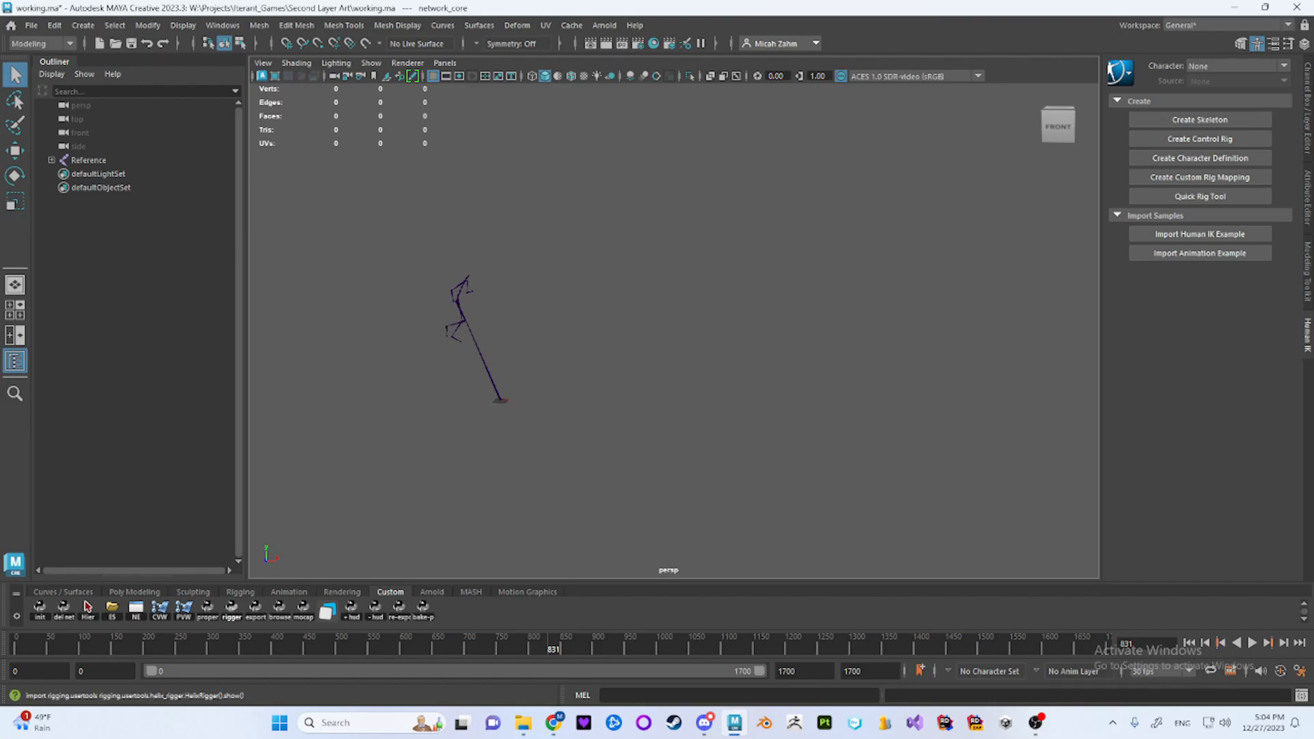
# Open Helix Rigger and characterize the Reference skeleton with the name Mocap
pyautogui.click(87, 607)
pyautogui.click(89, 160)
pyautogui.scroll(-10, 86, 534)
pyautogui.click(86, 502)
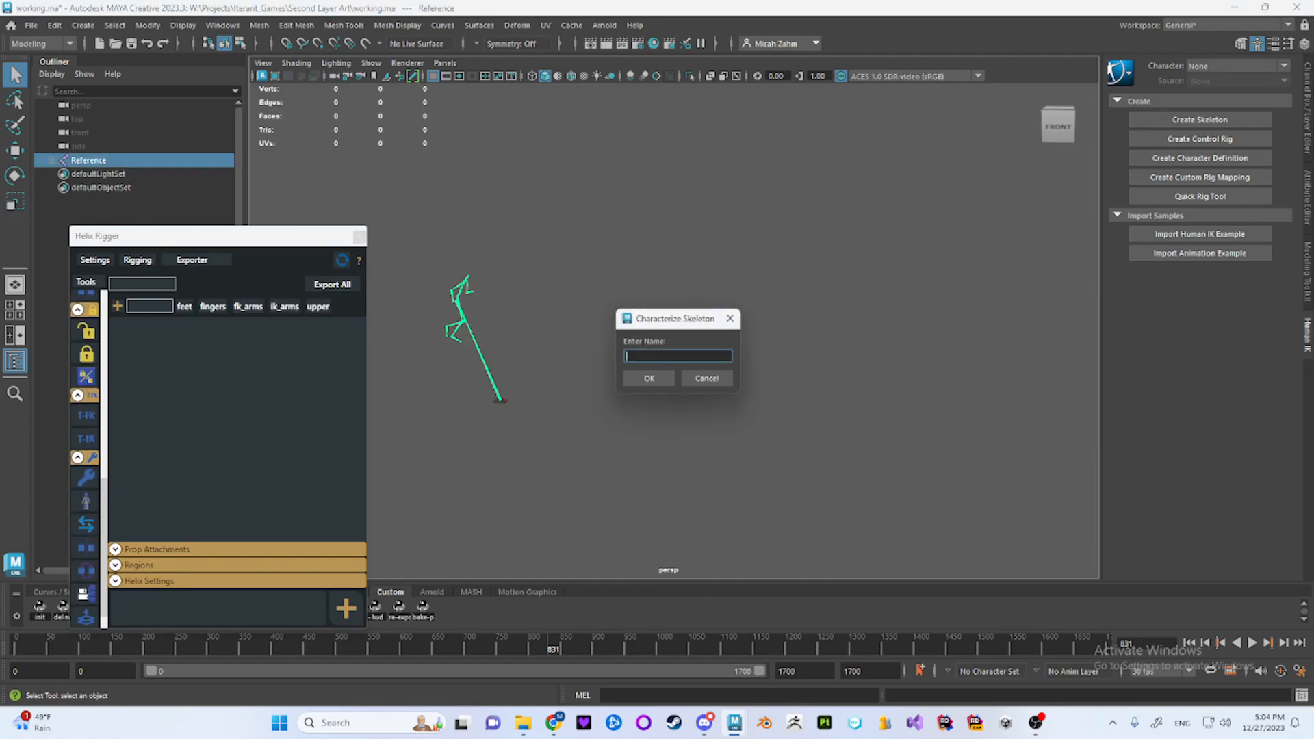
pyautogui.write('Mocap')
pyautogui.press('Return')
pyautogui.moveTo(217, 236); pyautogui.dragTo(225, 238)
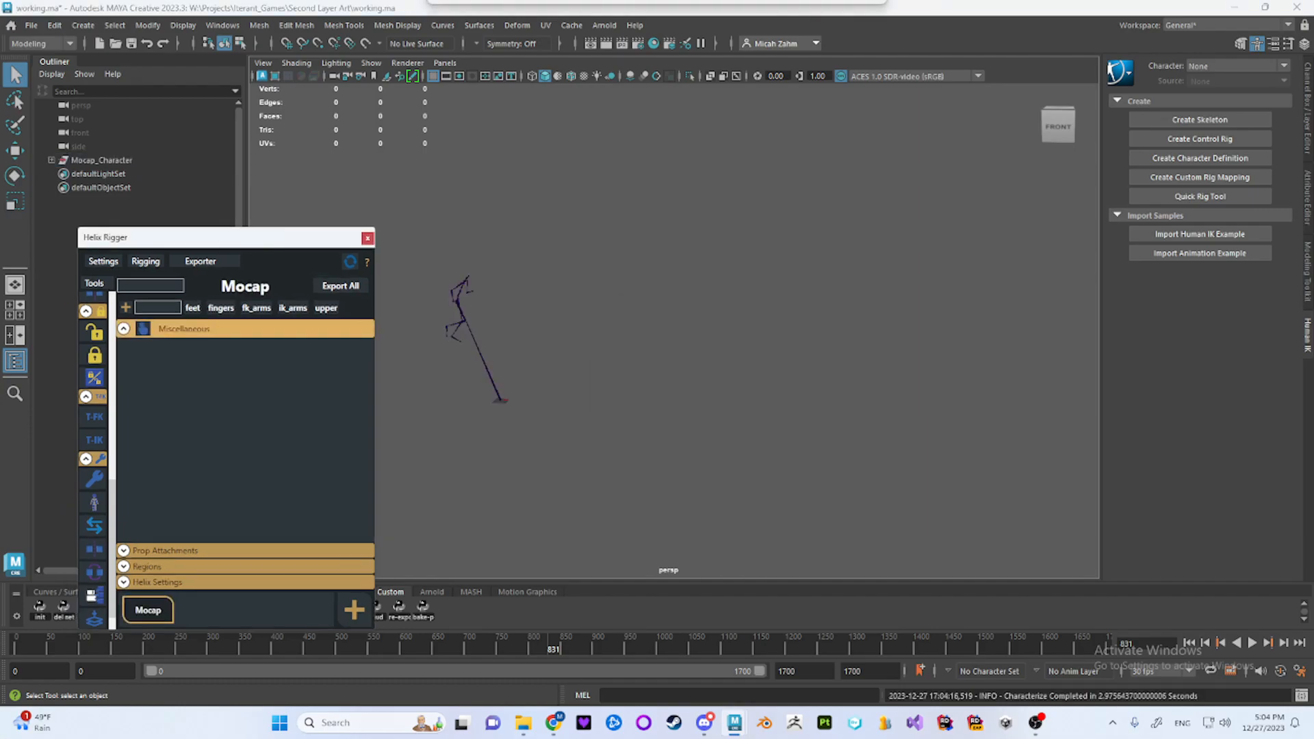
# Start loading character settings from a file for Mocap and browse to W:\Projects\Iterant_Games\Second Layer Art\Mocap\Xsens
pyautogui.click(103, 261)
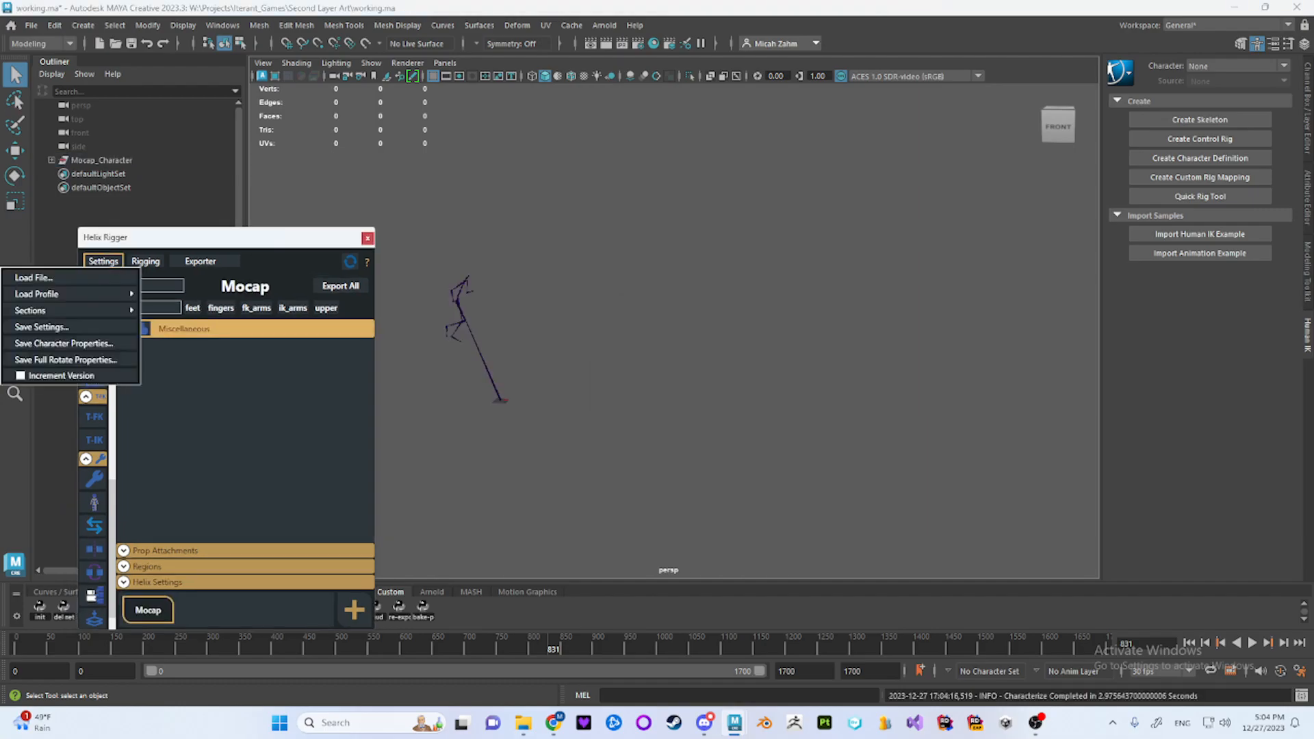
pyautogui.moveTo(260, 240); pyautogui.dragTo(248, 166)
pyautogui.click(280, 608)
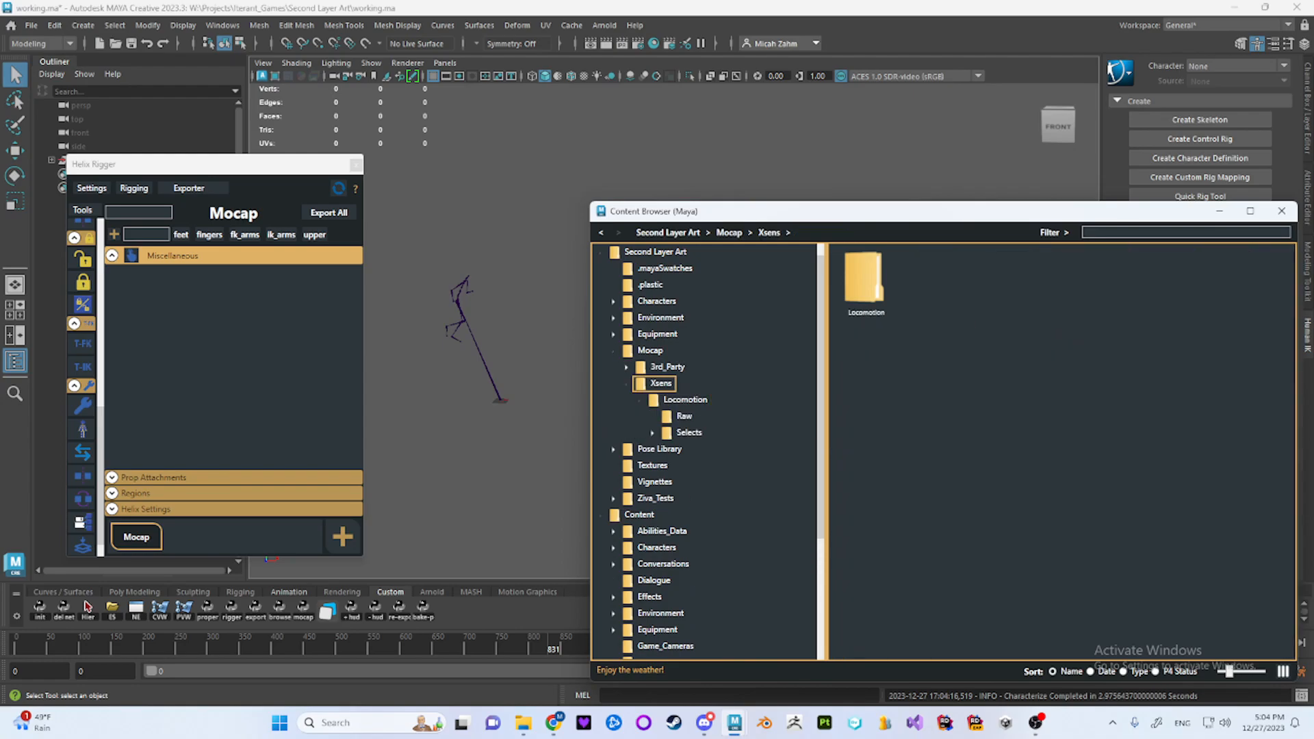
pyautogui.click(213, 164)
pyautogui.click(92, 188)
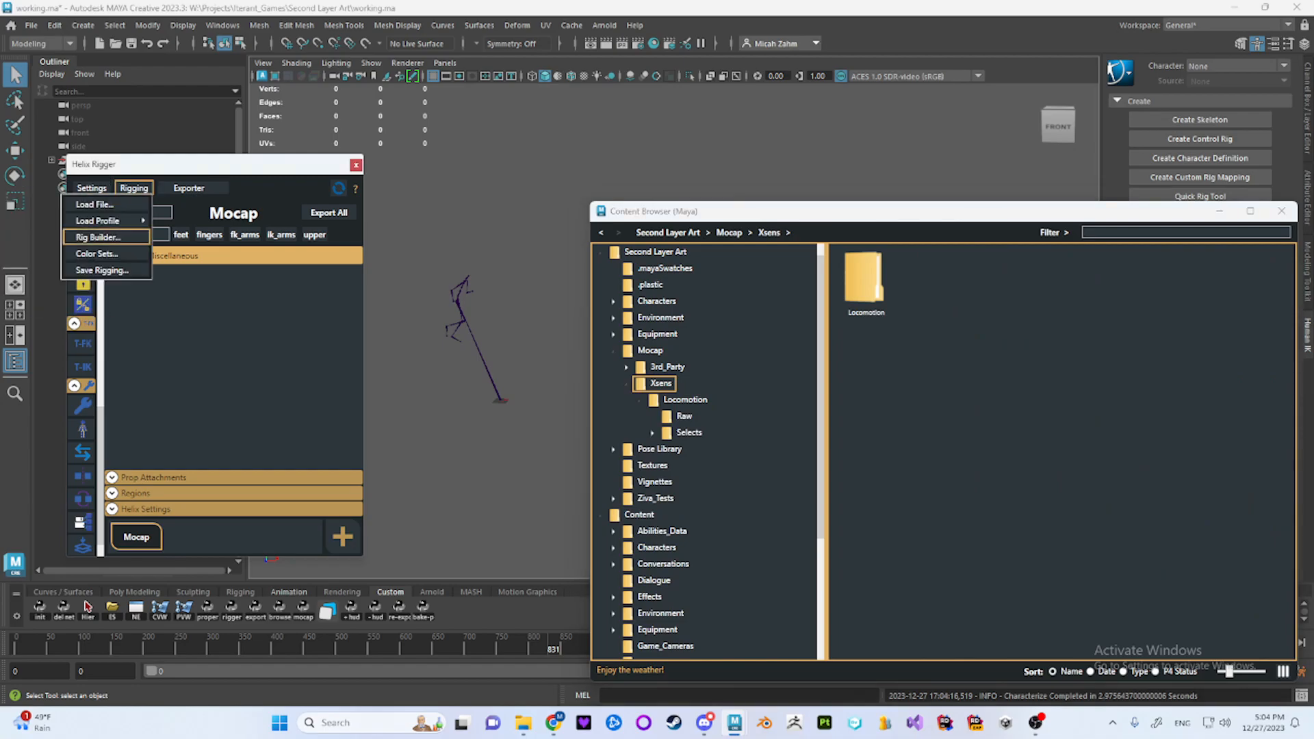
pyautogui.click(81, 204)
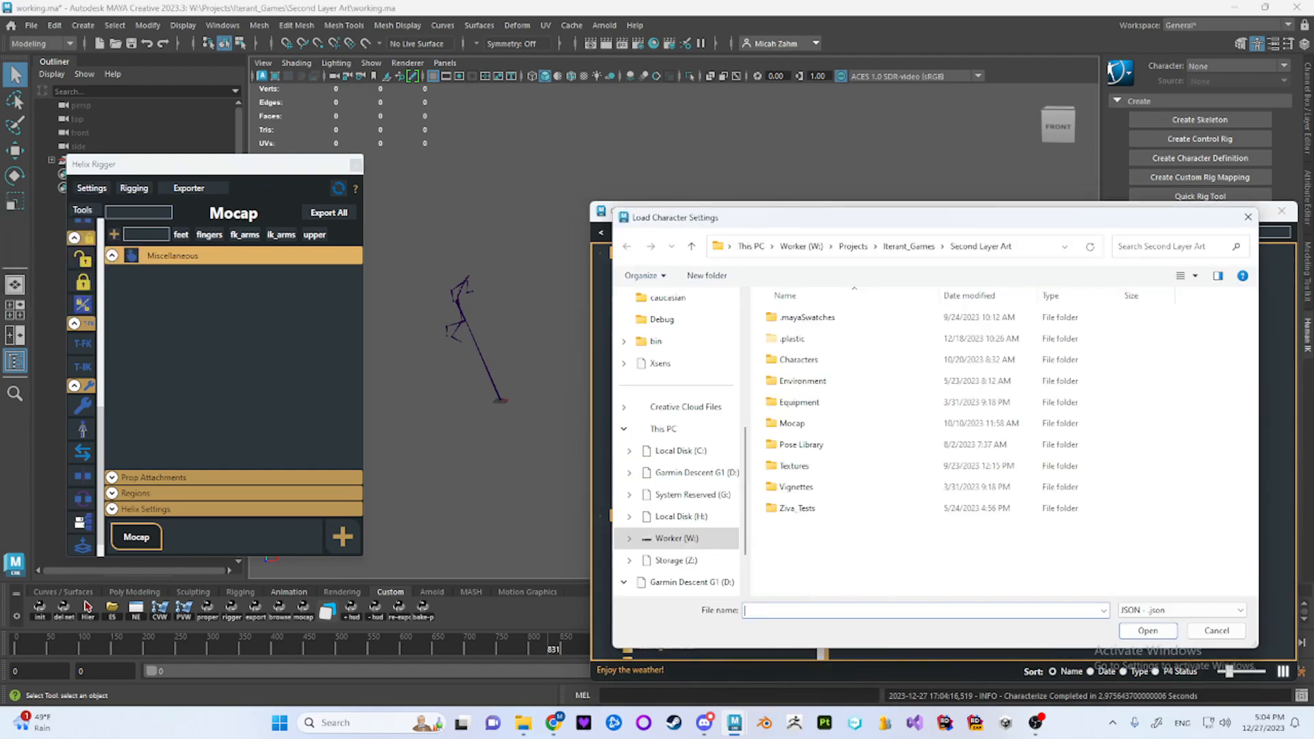
pyautogui.hotkey('alt', 'd')
pyautogui.write('W:\\Projects\\Iterant_Games\\Second Layer Art\\Mocap\\Xsens')
pyautogui.press('Return')
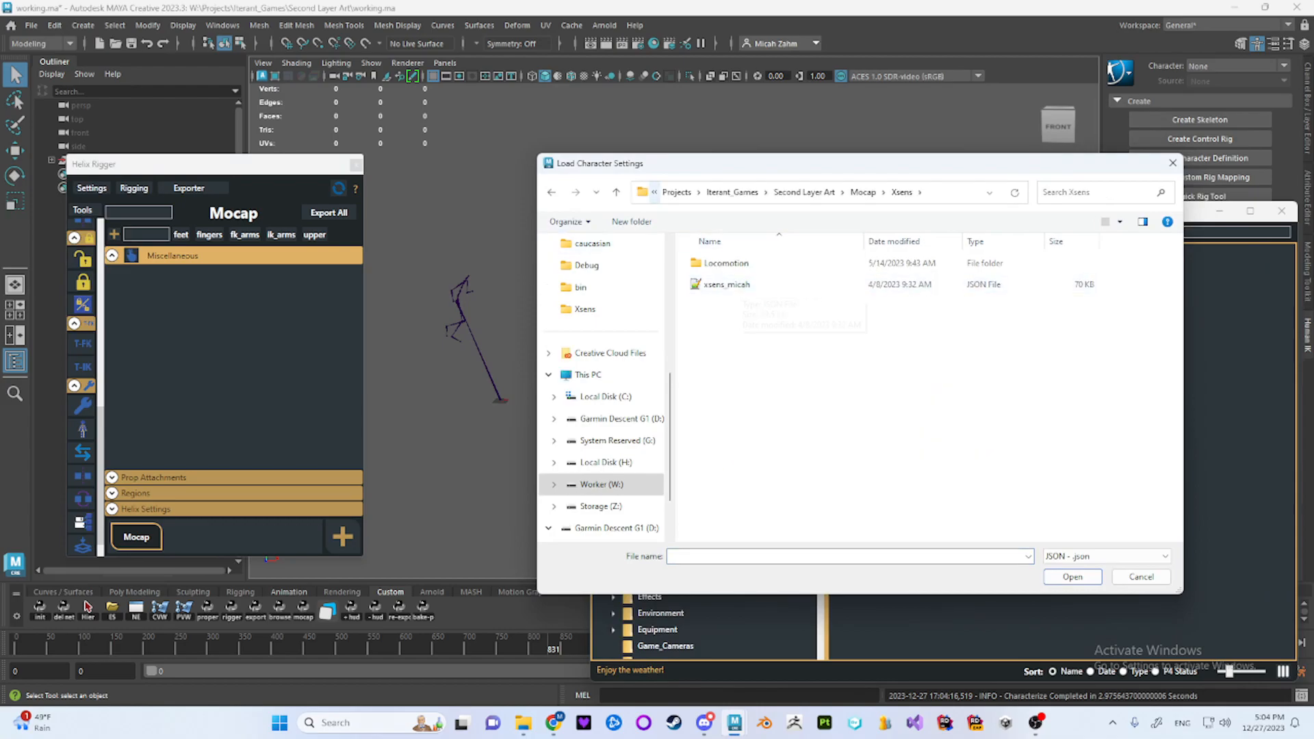
# Switch to Notepad++ and arrange its window beside the Load Character Settings dialog
pyautogui.click(280, 723)
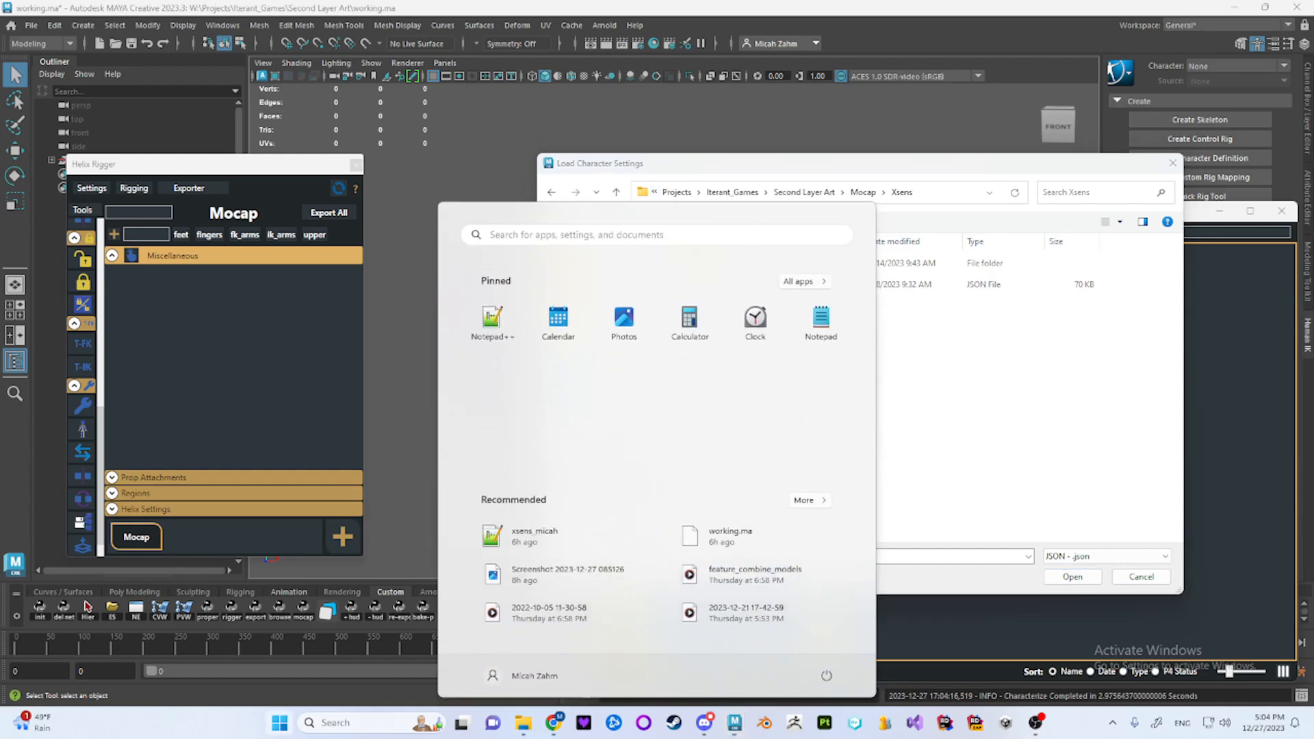
pyautogui.click(493, 318)
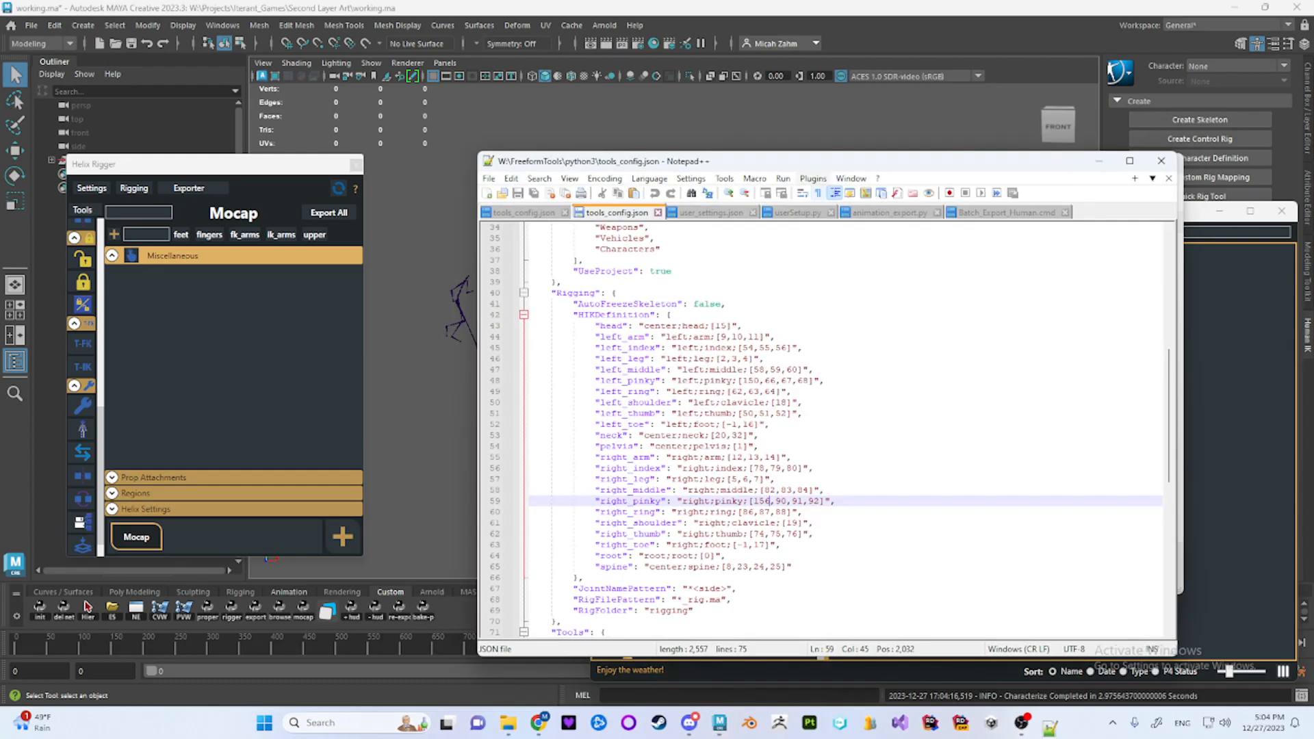
pyautogui.moveTo(794, 168); pyautogui.dragTo(424, 166)
pyautogui.click(962, 119)
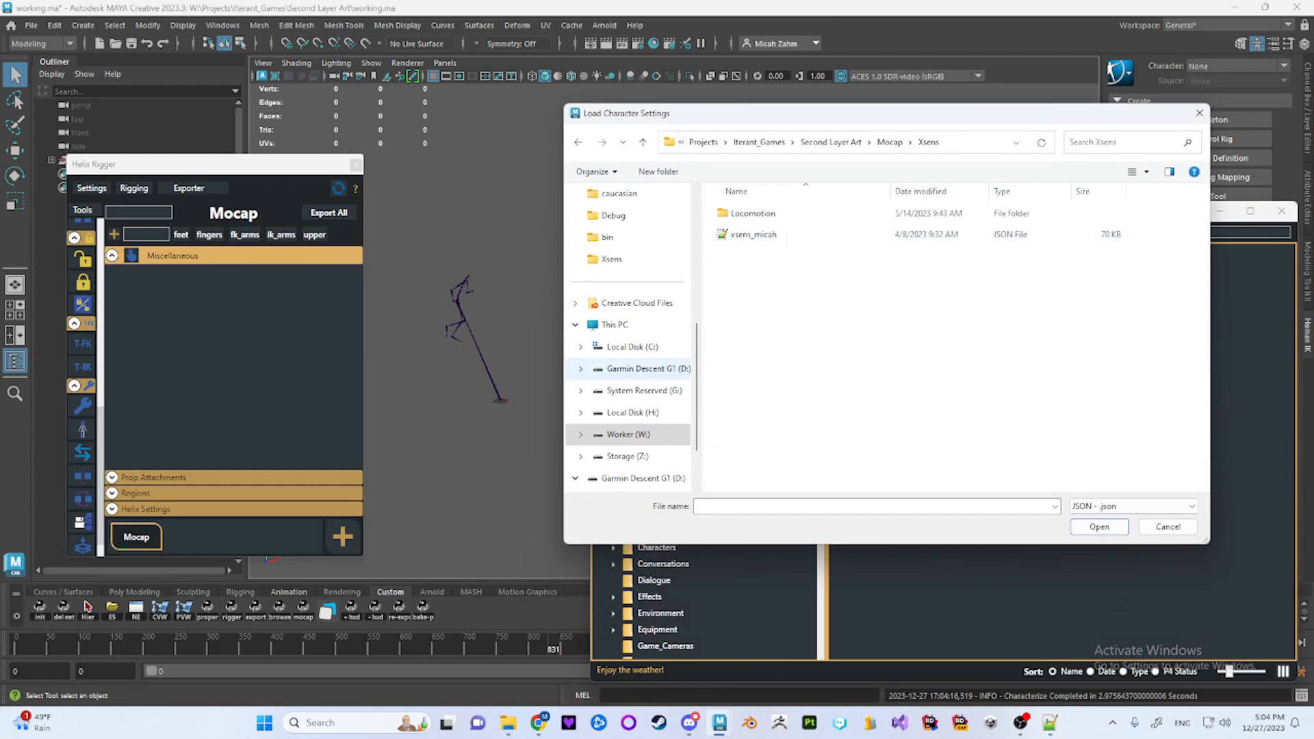
pyautogui.hotkey('alt', 'Tab')
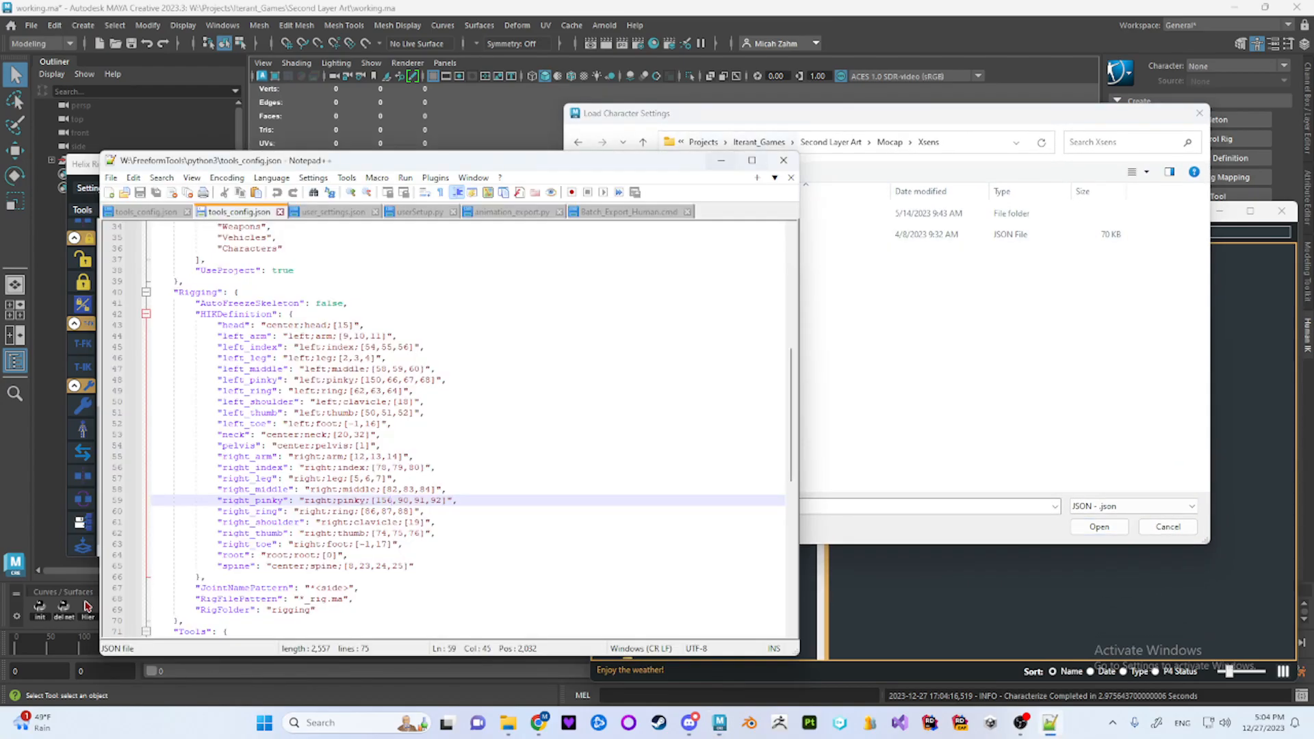
# Copy the Xsens folder path from the load dialog and open that folder's JSON settings file in Notepad++
pyautogui.click(968, 142)
pyautogui.hotkey('ctrl', 'c')
pyautogui.hotkey('alt', 'Tab')
pyautogui.hotkey('alt', 'f')
pyautogui.press('o')
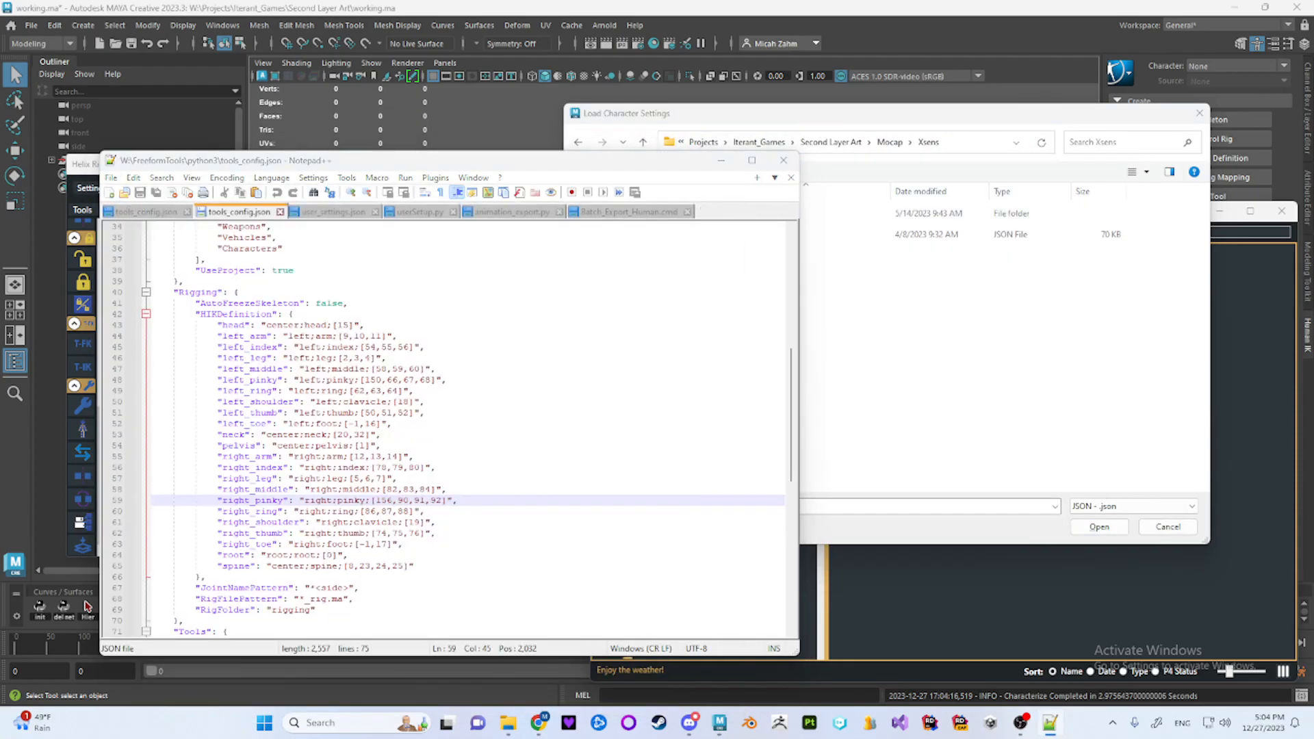
pyautogui.hotkey('ctrl', 'v')
pyautogui.press('Return')
pyautogui.doubleClick(329, 316)
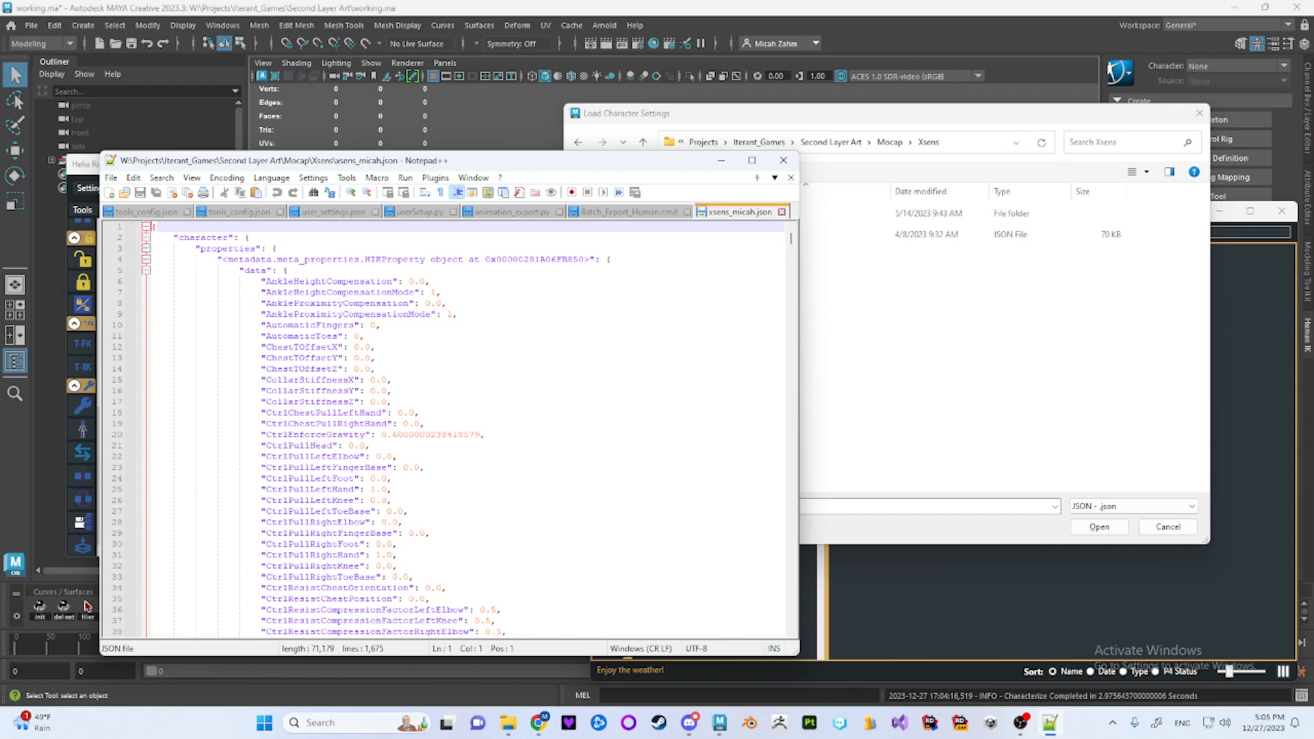
# Examine the Xsens settings file, collapsing the HIKProperty block and reading the joint data under skeleton
pyautogui.click(140, 259)
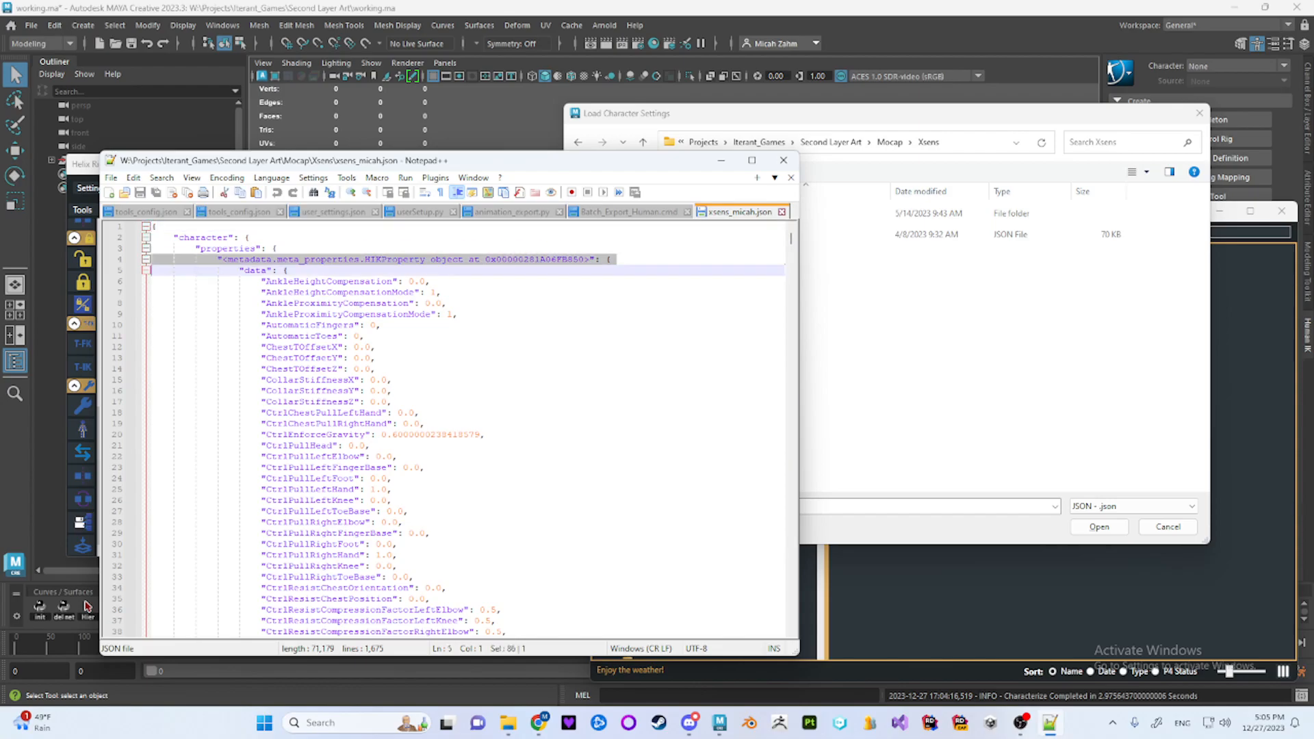
pyautogui.click(146, 260)
pyautogui.scroll(-14, 443, 430)
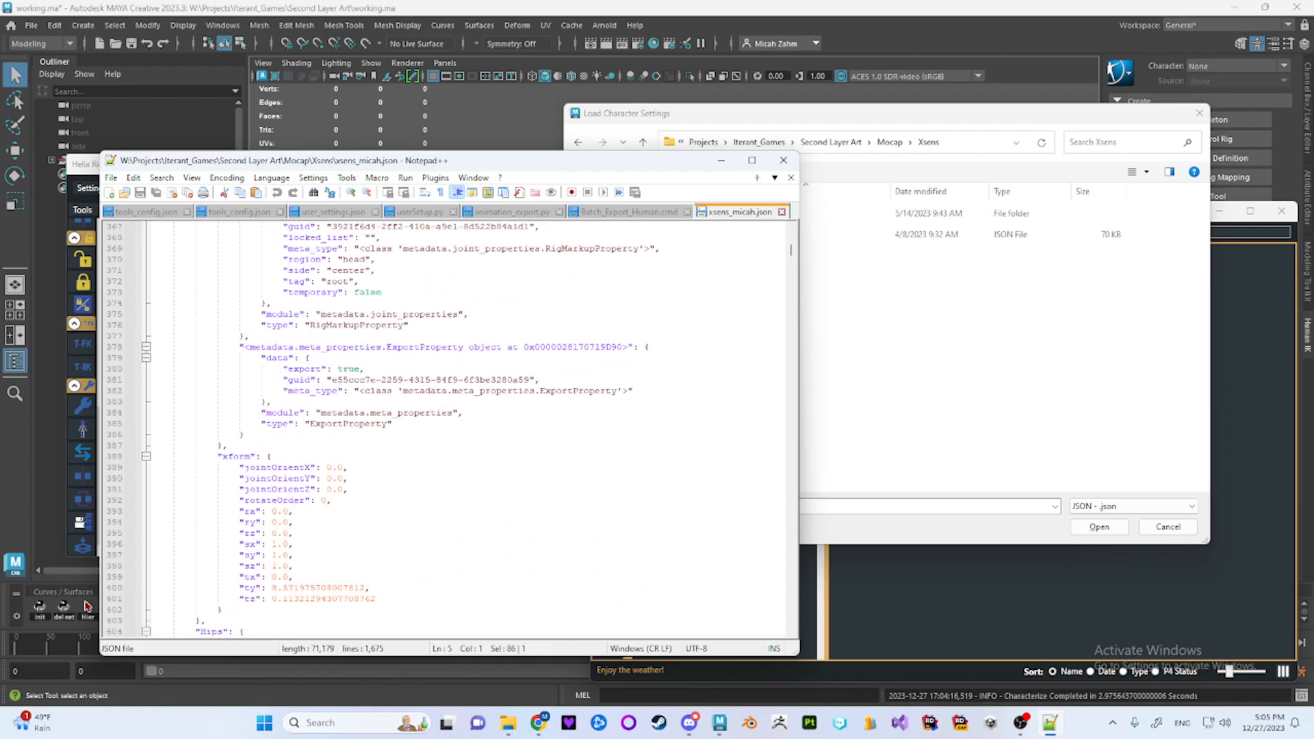
pyautogui.scroll(13, 444, 430)
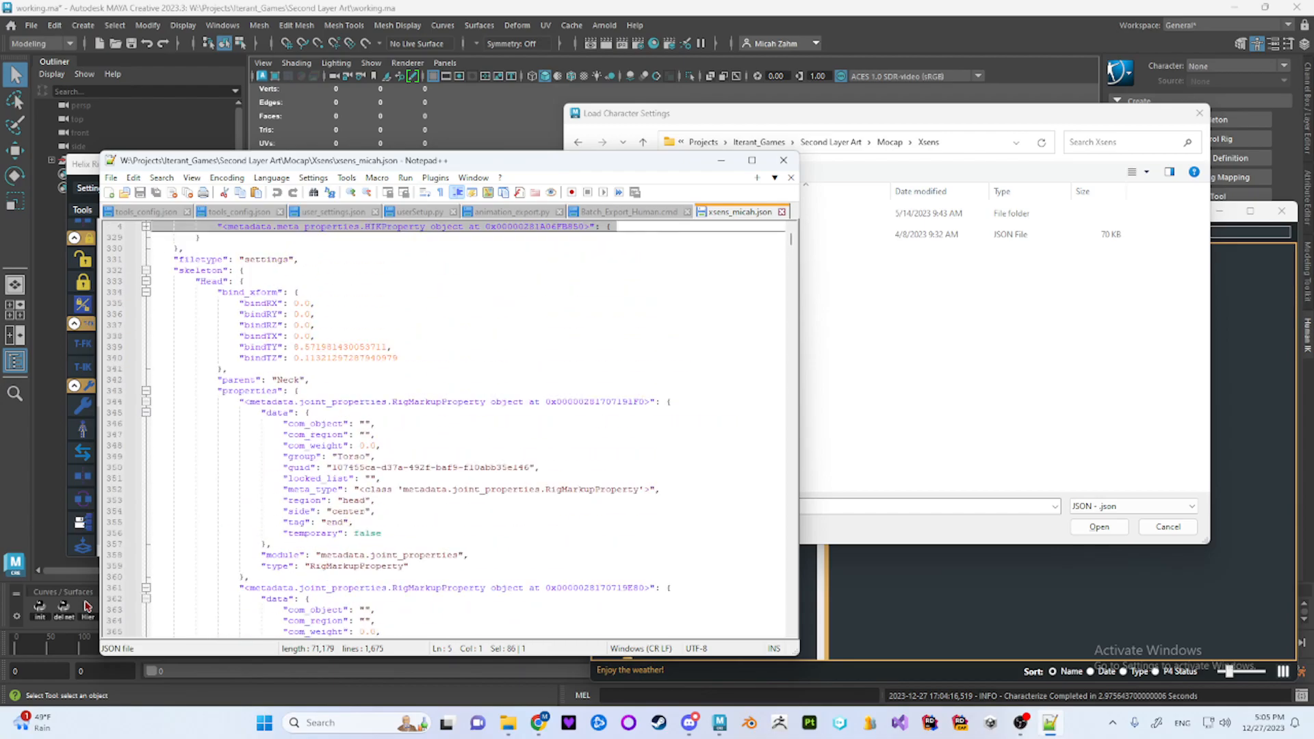
pyautogui.scroll(-16, 443, 430)
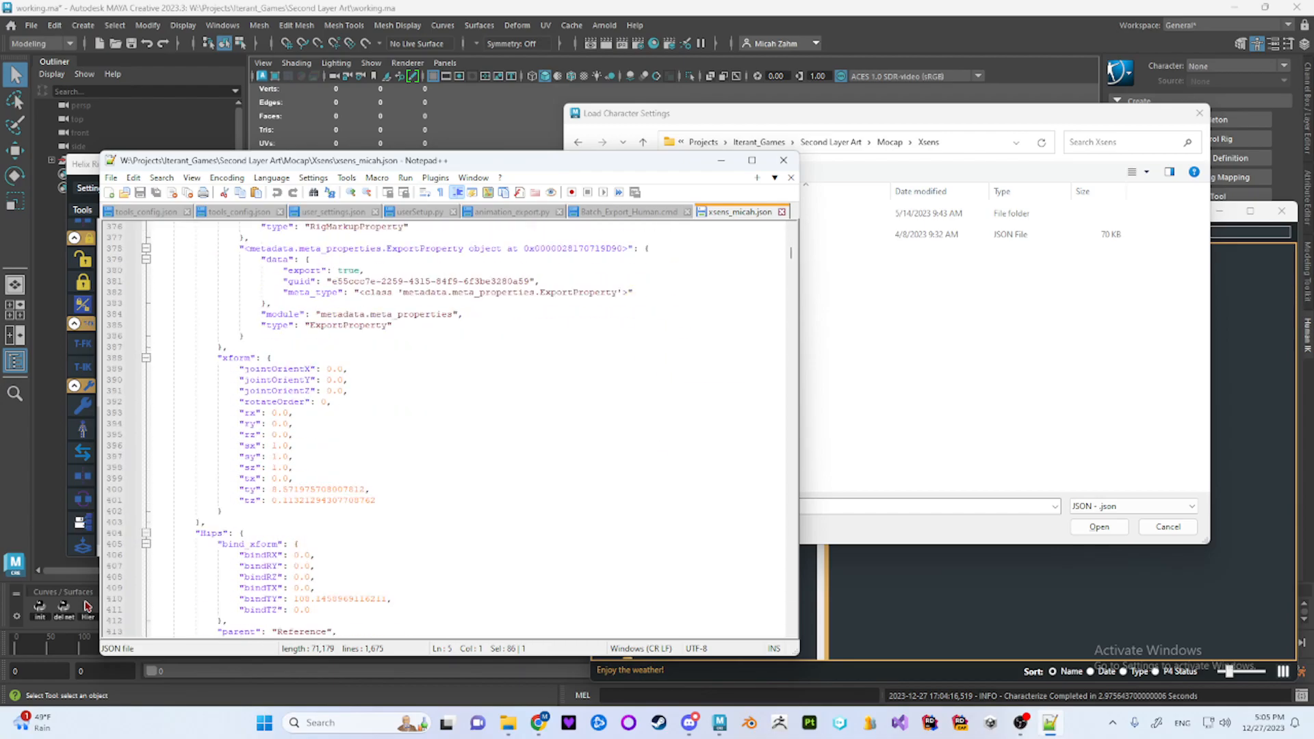
# Return to Maya, load the Xsens JSON settings onto the Mocap character and close the content browser
pyautogui.click(722, 160)
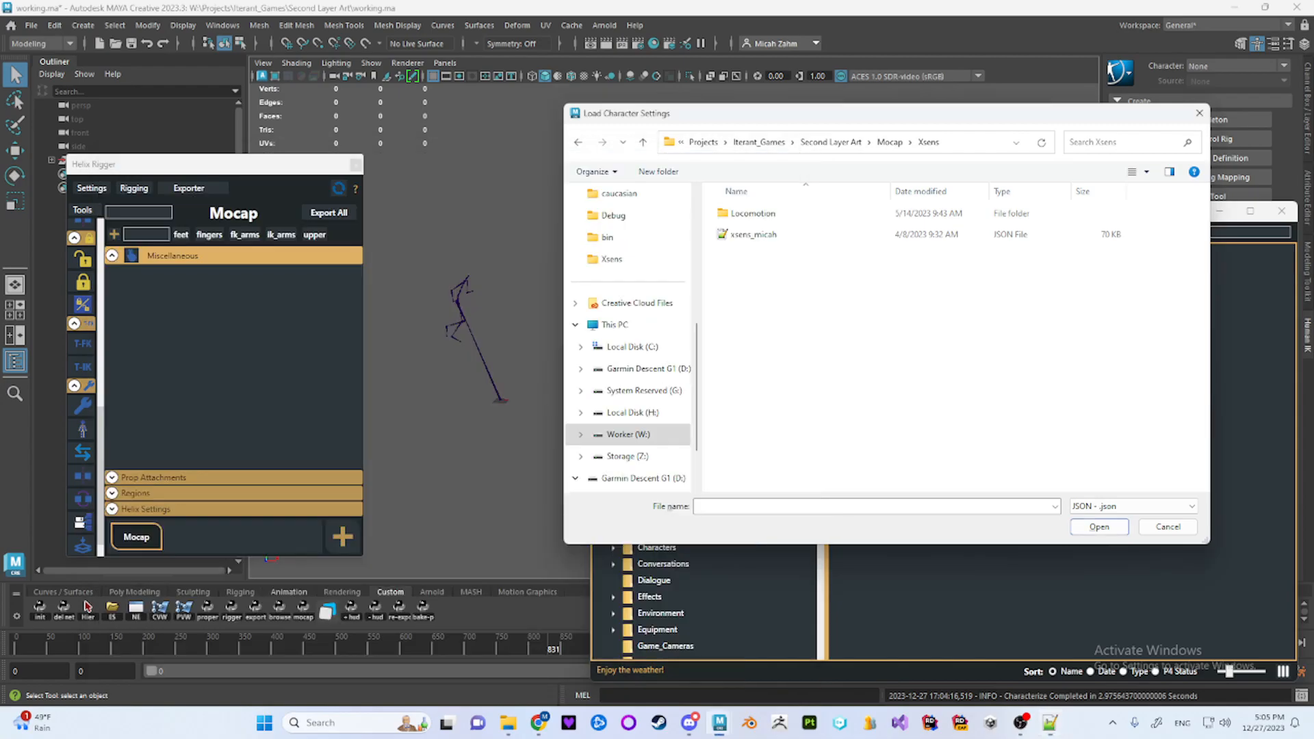
pyautogui.doubleClick(757, 235)
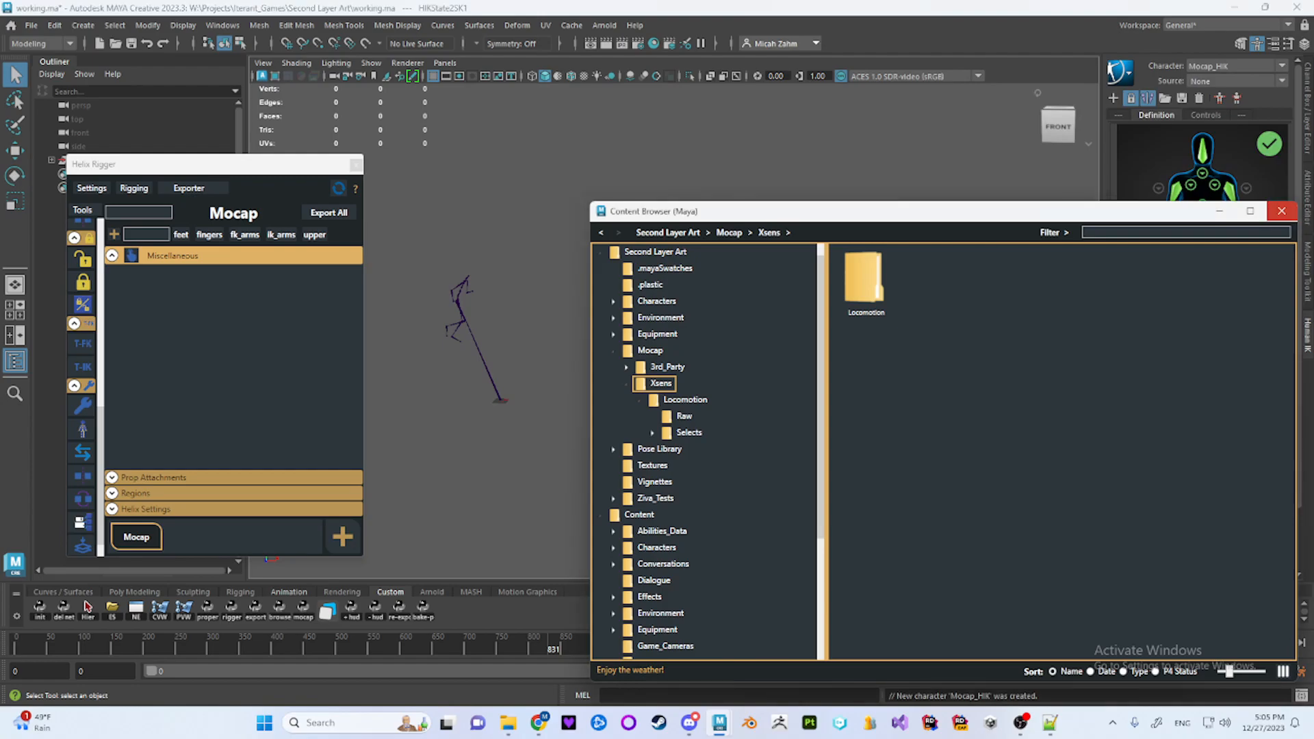
pyautogui.click(1281, 211)
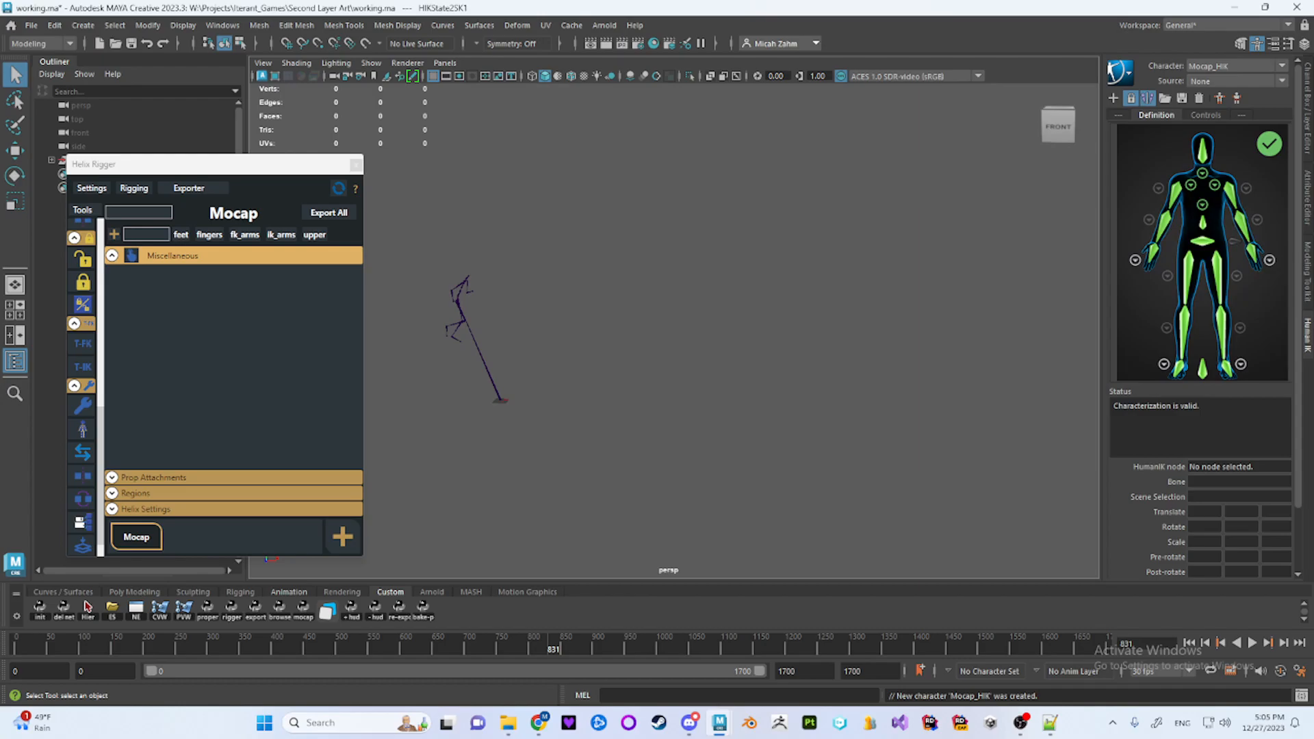
# Check the Helix Settings, collapse them, and show the list of available skeleton regions under Regions
pyautogui.click(112, 509)
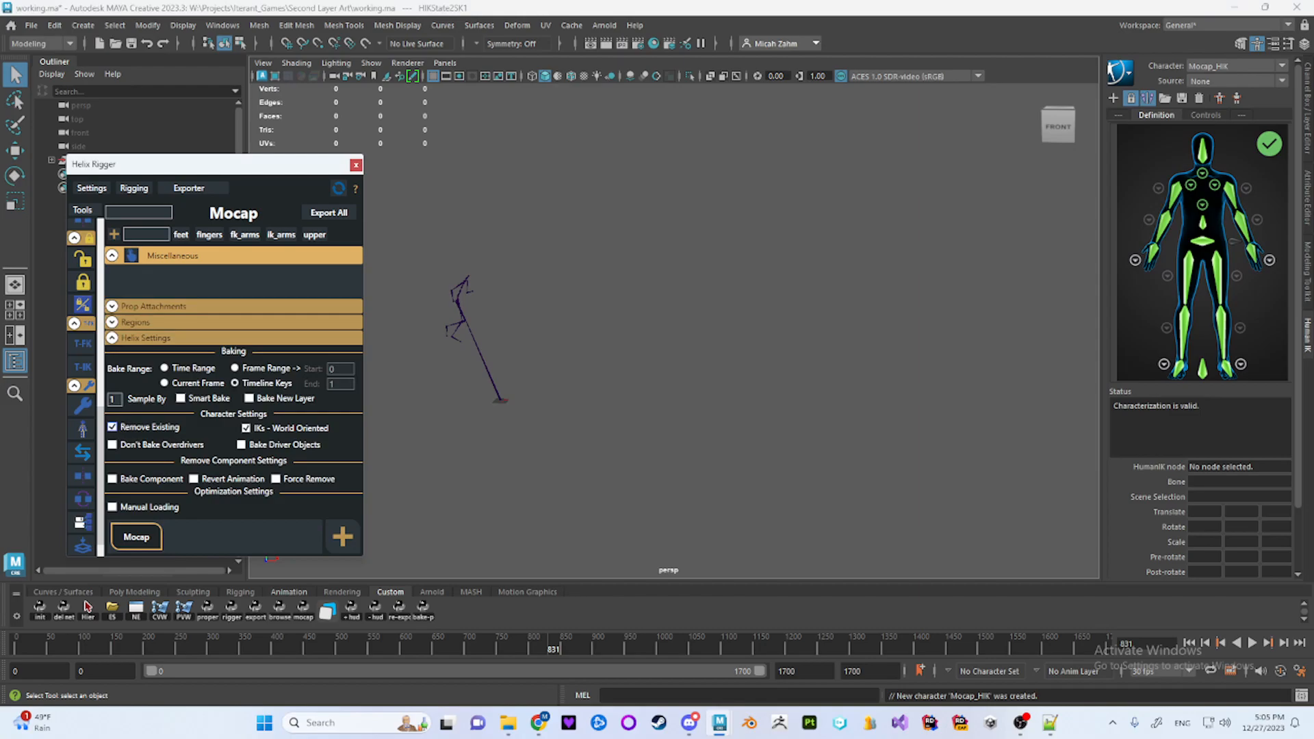
pyautogui.click(111, 337)
pyautogui.click(112, 494)
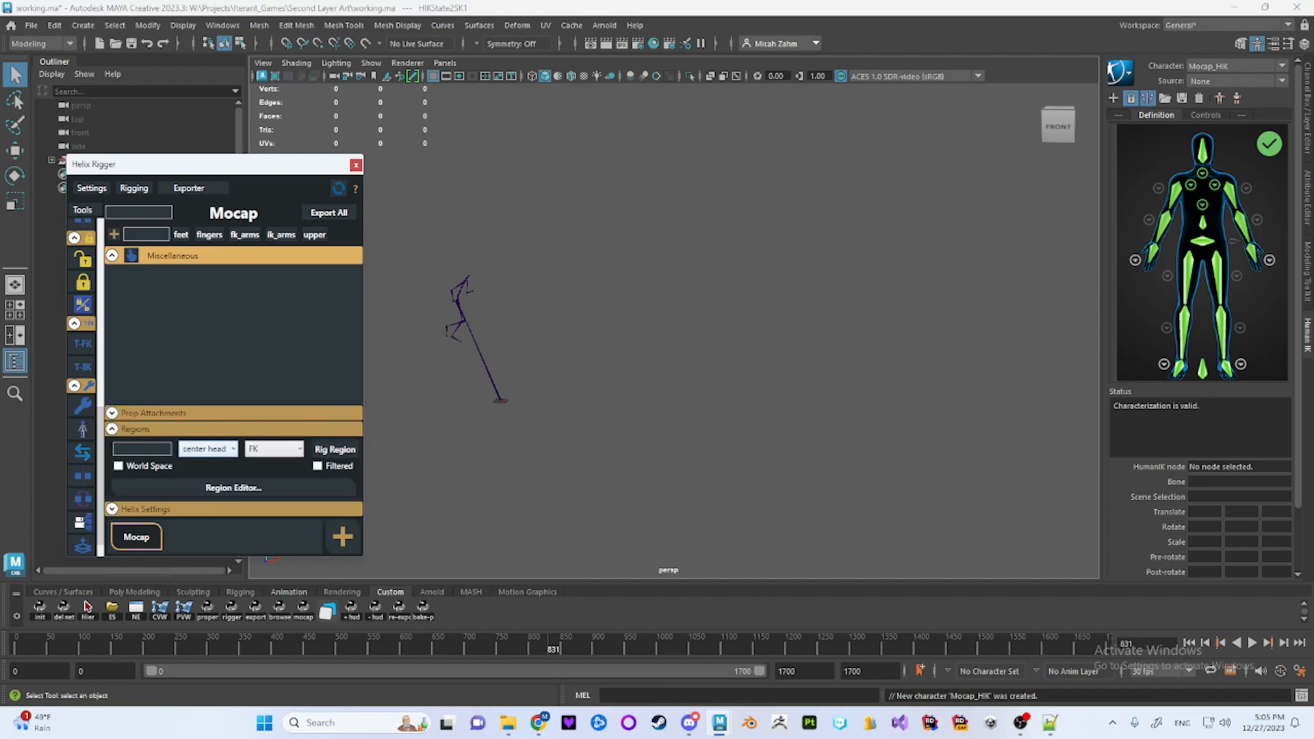
pyautogui.click(208, 448)
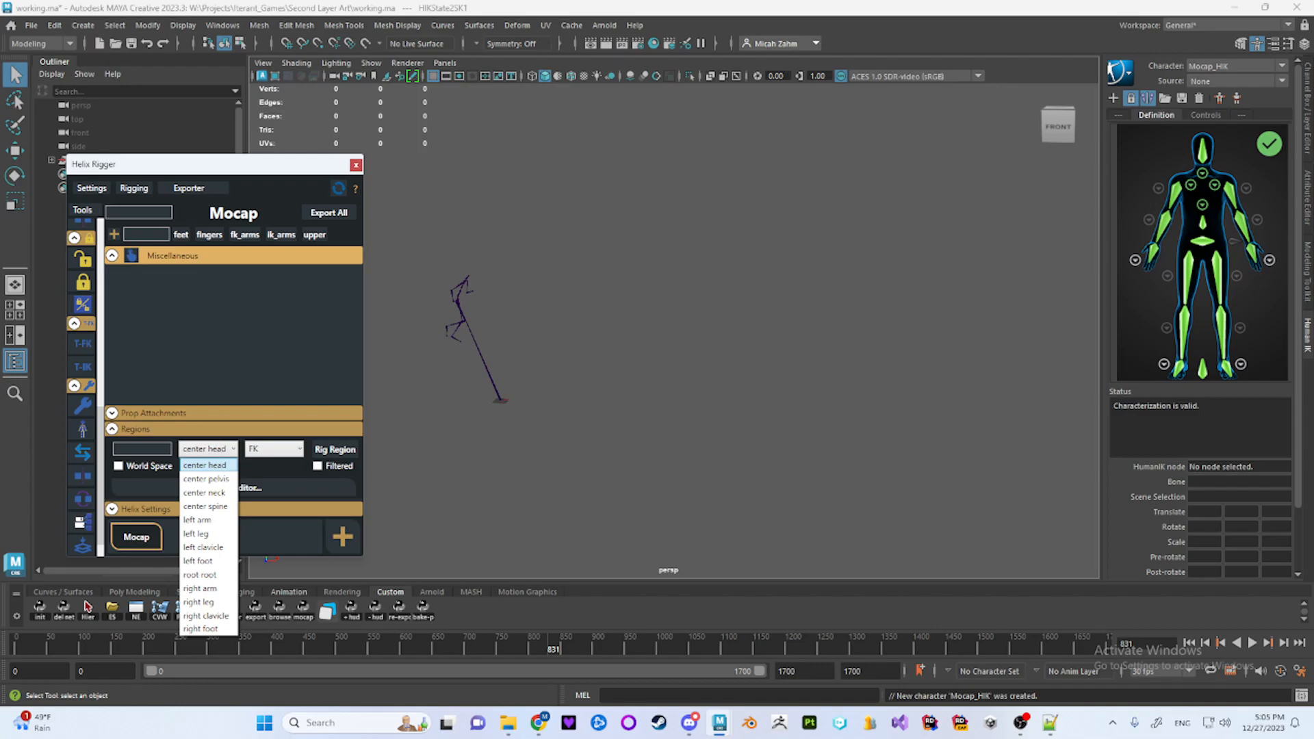
# Switch to Notepad++, reload tools_config.json and review the region entries under HIKDefinition
pyautogui.hotkey('alt', 'Tab')
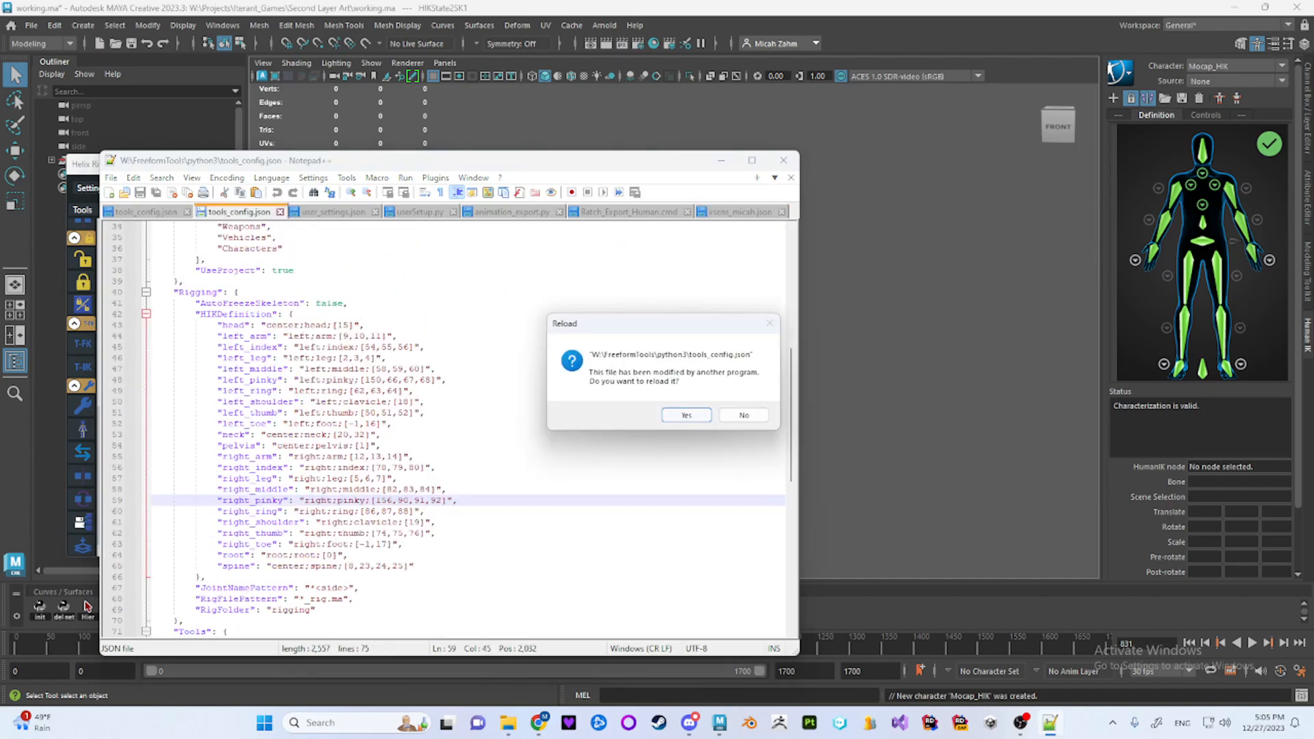
pyautogui.press('Return')
pyautogui.moveTo(261, 326); pyautogui.dragTo(410, 566)
pyautogui.click(415, 566)
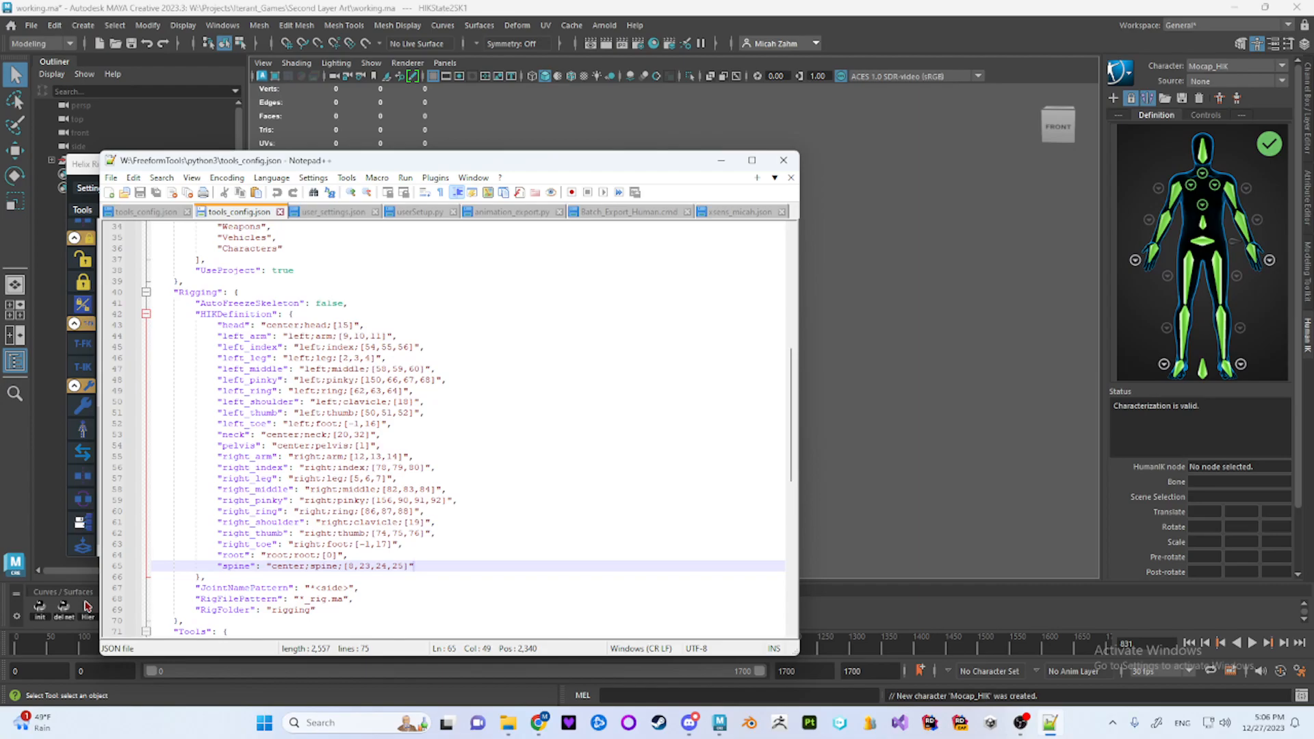
# Examine the head entry of HIKDefinition, highlighting its side, its region name and its bracketed HIK index in turn
pyautogui.doubleClick(283, 325)
pyautogui.doubleClick(316, 325)
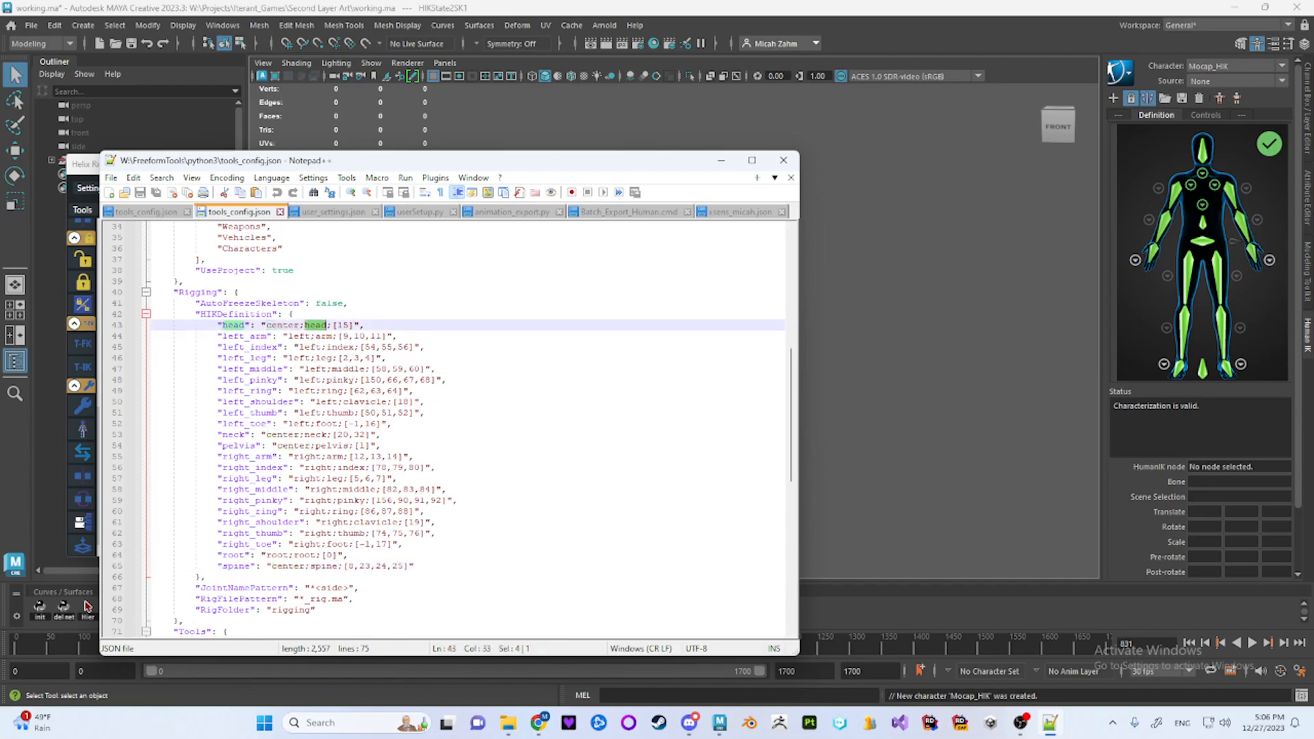
pyautogui.press('Right')
pyautogui.press('Right')
pyautogui.hotkey('shift', 'Right')
pyautogui.hotkey('shift', 'Right')
pyautogui.hotkey('shift', 'Right')
pyautogui.hotkey('shift', 'Right')
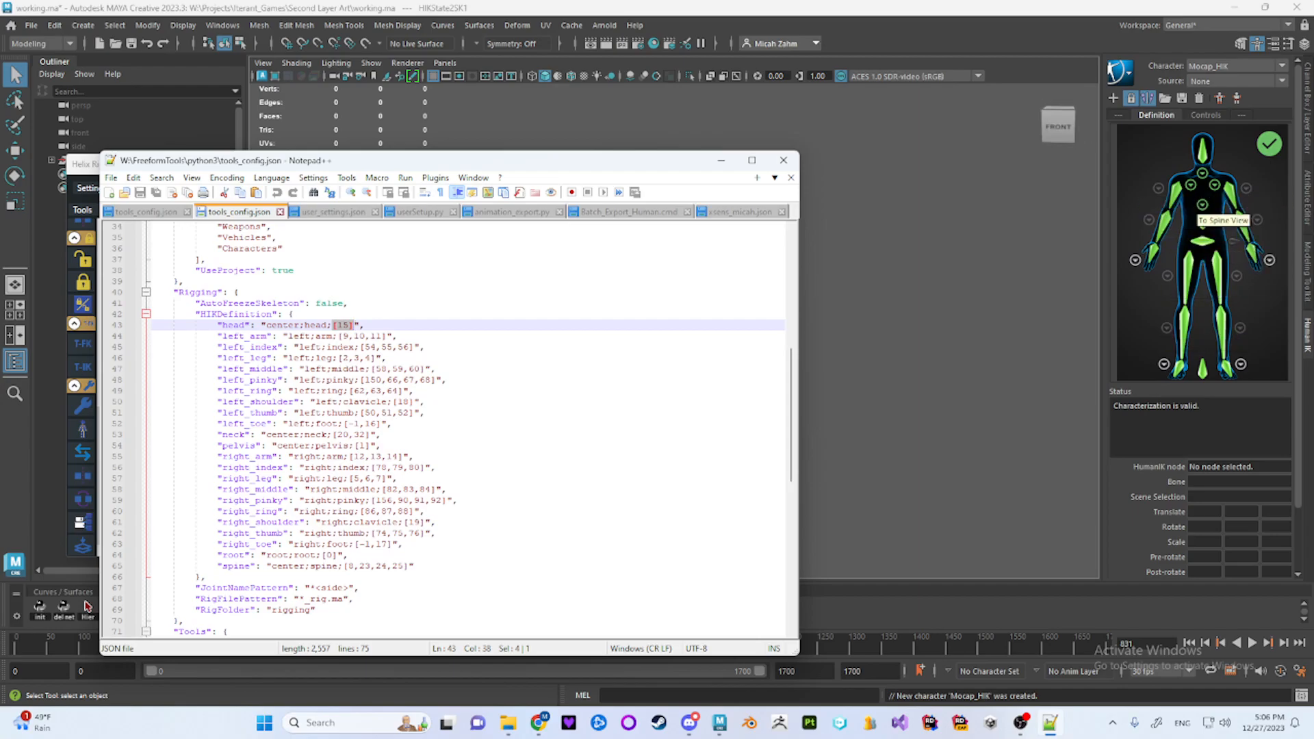
# Return to Maya and zero the Mocap character
pyautogui.click(87, 605)
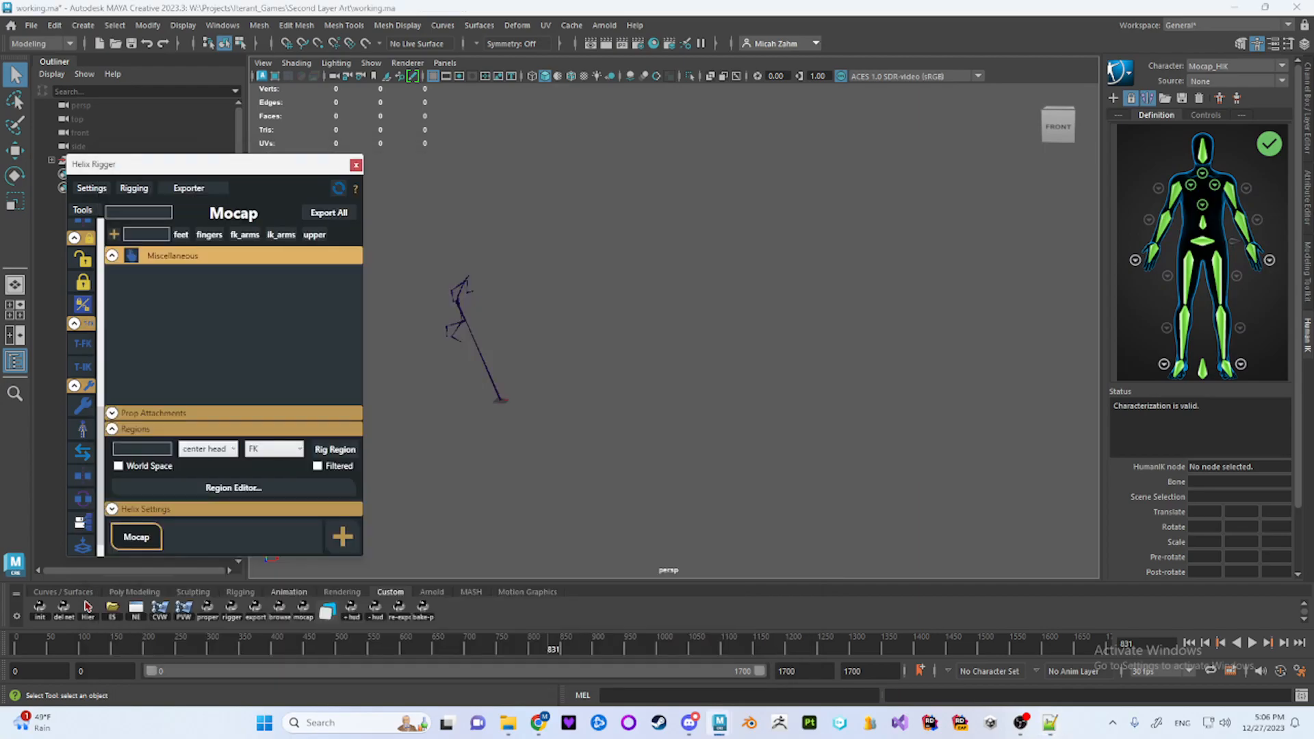
pyautogui.rightClick(151, 529)
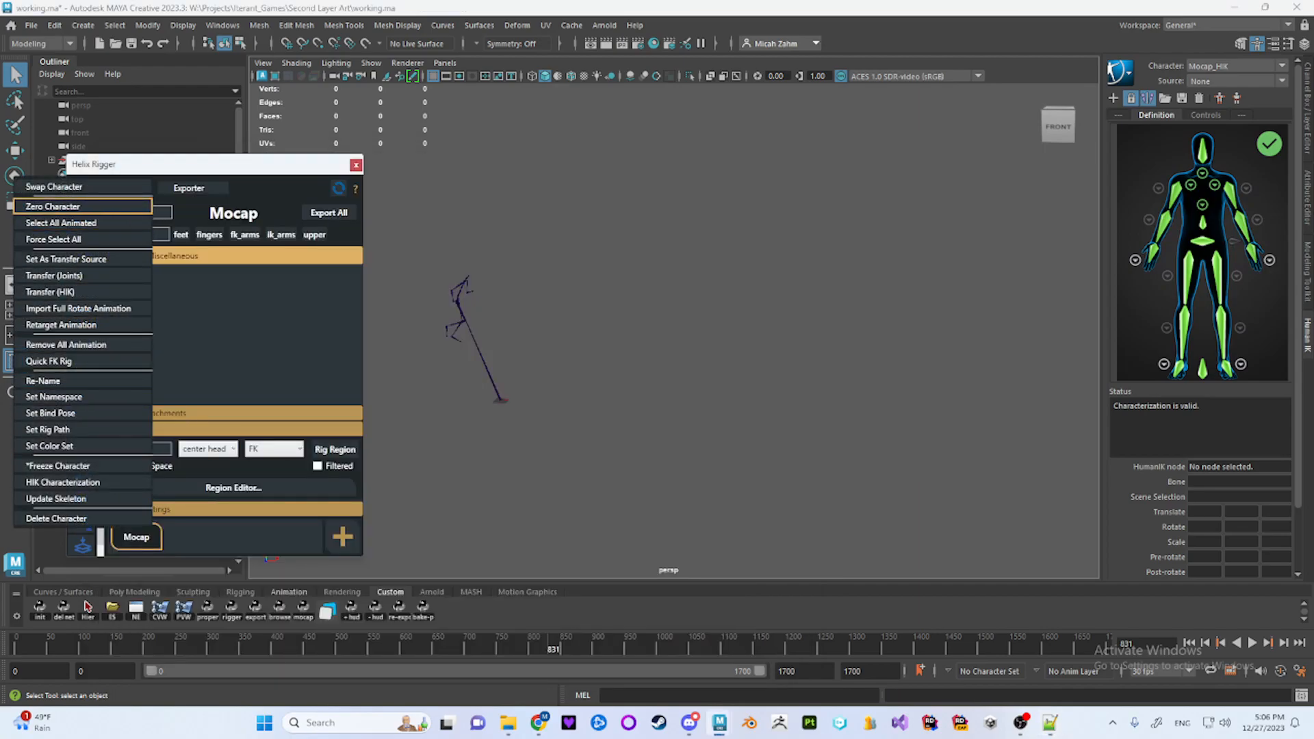
pyautogui.click(52, 206)
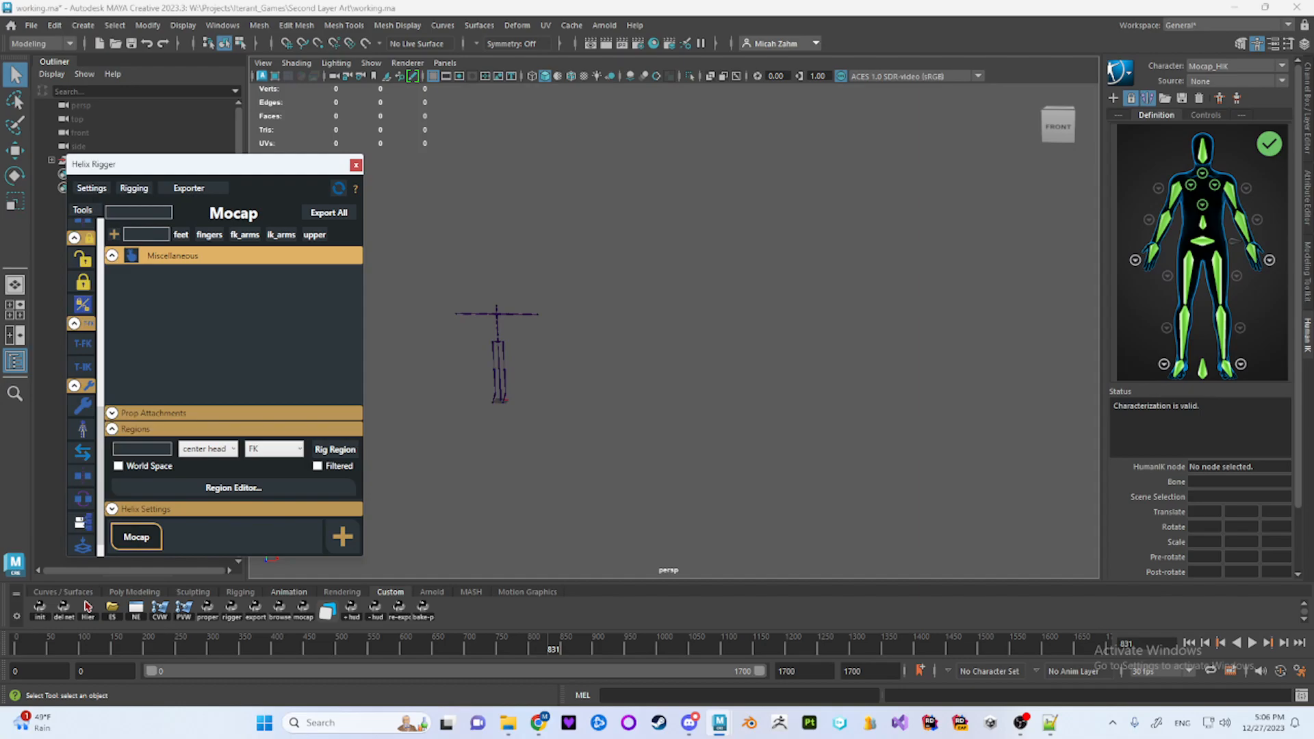
# Examine the zeroed Mocap skeleton up close in the perspective view
pyautogui.keyDown('alt'); pyautogui.moveTo(507, 356); pyautogui.dragTo(607, 370, button='middle'); pyautogui.keyUp('alt')
pyautogui.moveTo(606, 370)
pyautogui.keyDown('alt'); pyautogui.mouseDown()
pyautogui.moveTo(673, 378)
pyautogui.moveTo(630, 373)
pyautogui.mouseUp(); pyautogui.keyUp('alt')
pyautogui.click(676, 373)
pyautogui.press('f')
pyautogui.scroll(-2, 634, 373)
pyautogui.keyDown('alt'); pyautogui.moveTo(633, 373); pyautogui.dragTo(559, 429, button='middle'); pyautogui.keyUp('alt')
pyautogui.scroll(-1, 560, 430)
pyautogui.keyDown('alt'); pyautogui.moveTo(560, 430); pyautogui.dragTo(553, 429); pyautogui.keyUp('alt')
pyautogui.click(553, 430)
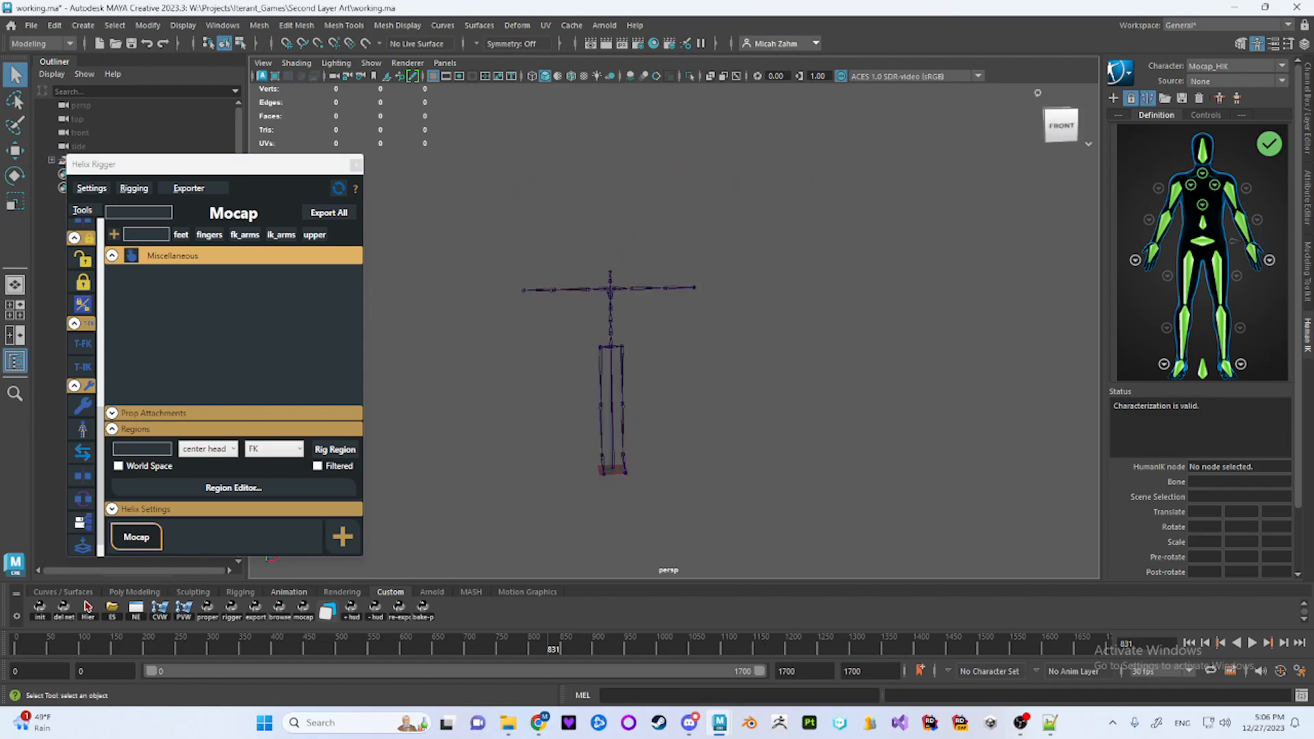
# Import base_female_rig into the scene alongside the Mocap skeleton
pyautogui.moveTo(66, 645); pyautogui.dragTo(118, 646)
pyautogui.click(87, 606)
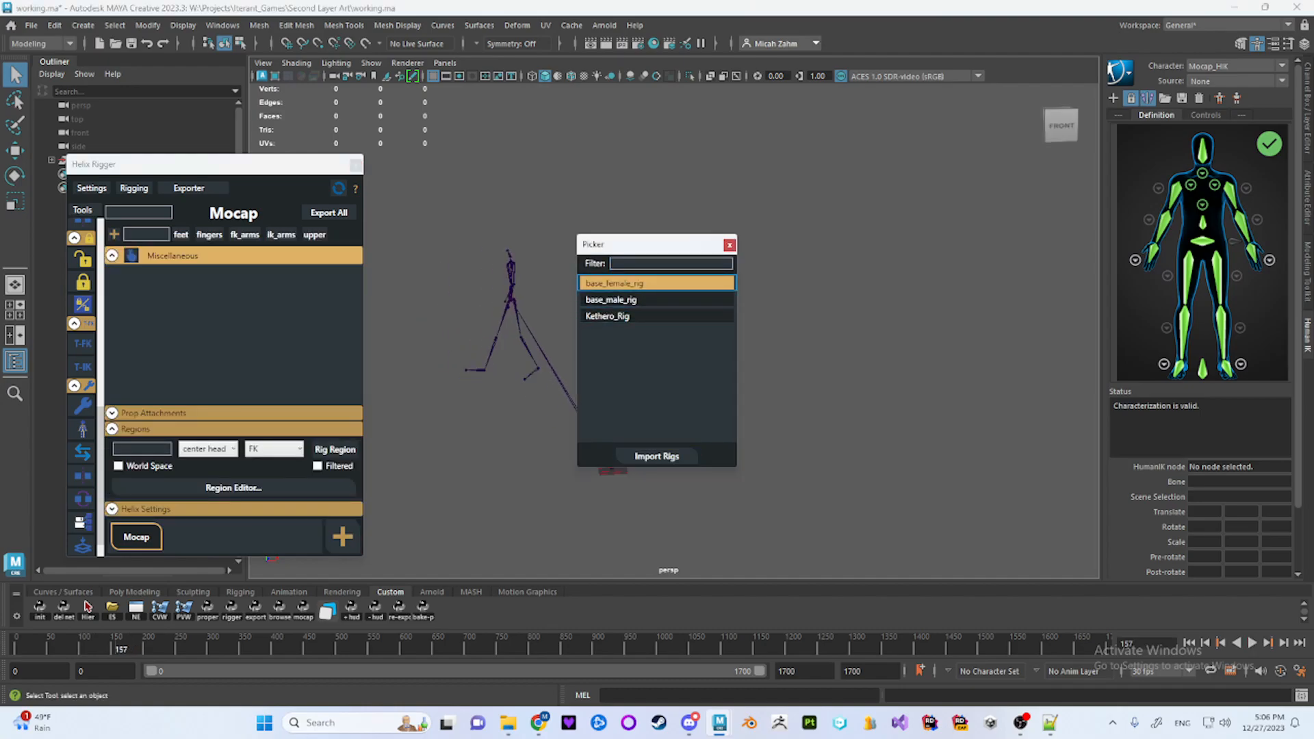
pyautogui.click(657, 456)
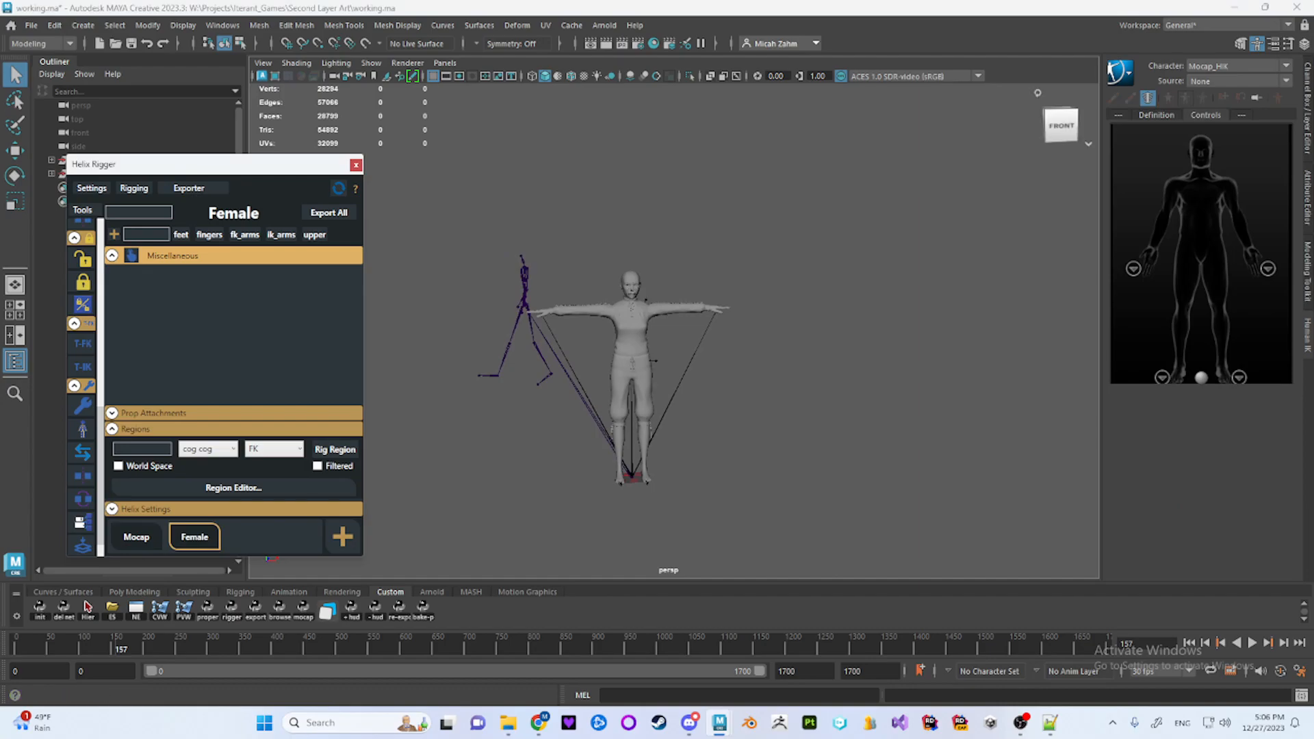
# Set Mocap_HIK as the HumanIK source of Female_HIK and play back the motion on the female rig
pyautogui.click(1237, 66)
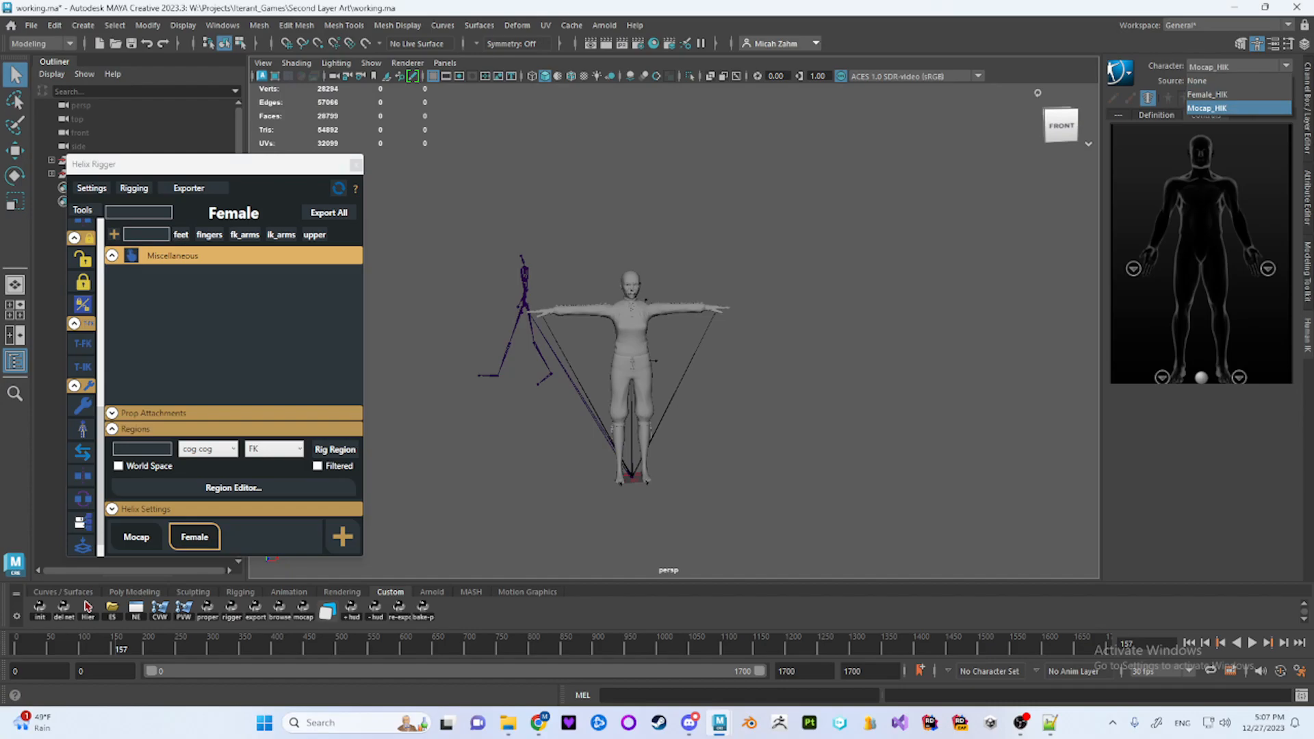
pyautogui.click(1206, 94)
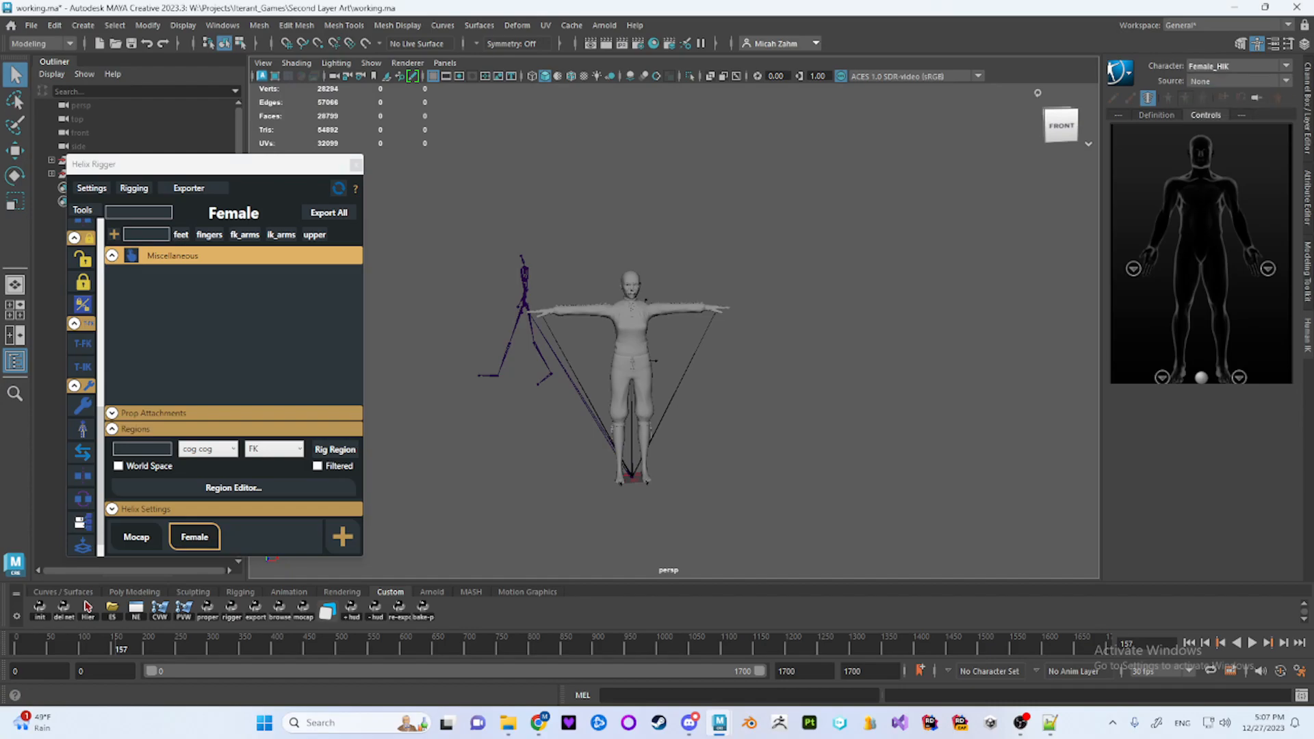
pyautogui.click(1239, 81)
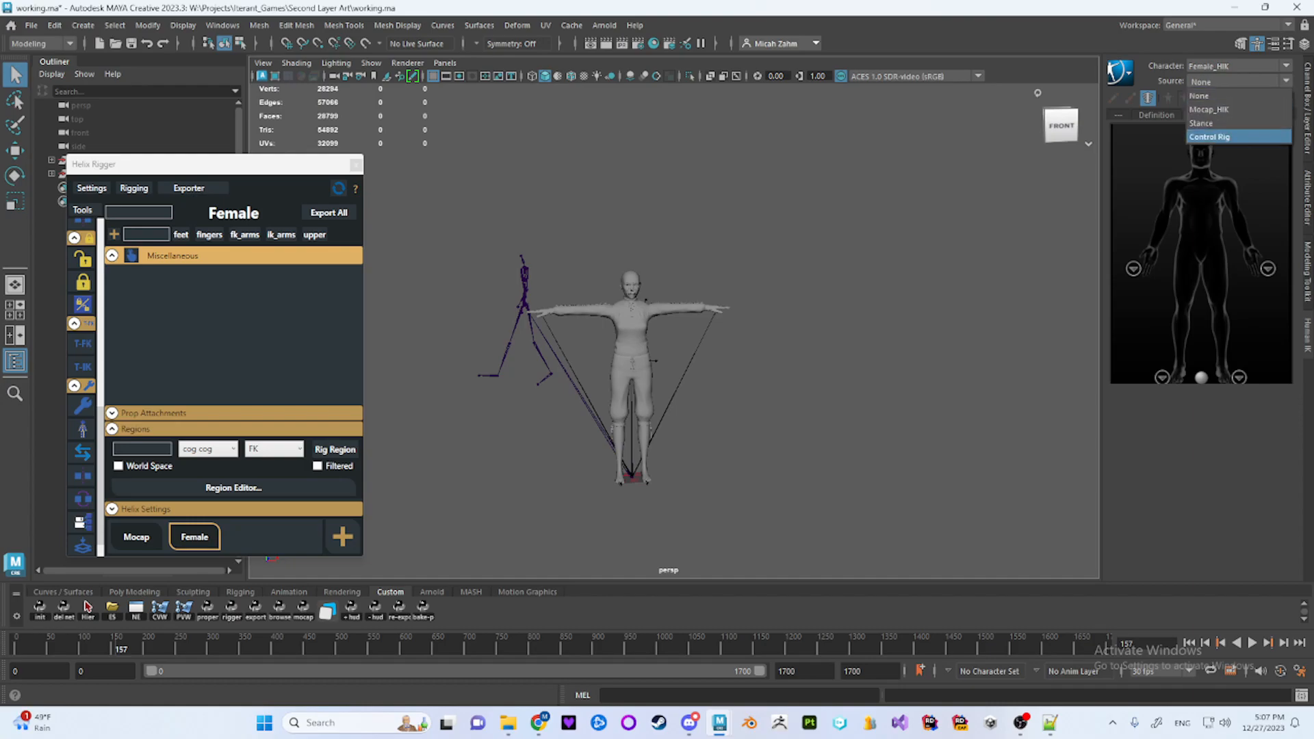
pyautogui.click(1209, 109)
pyautogui.hotkey('alt', 'v')
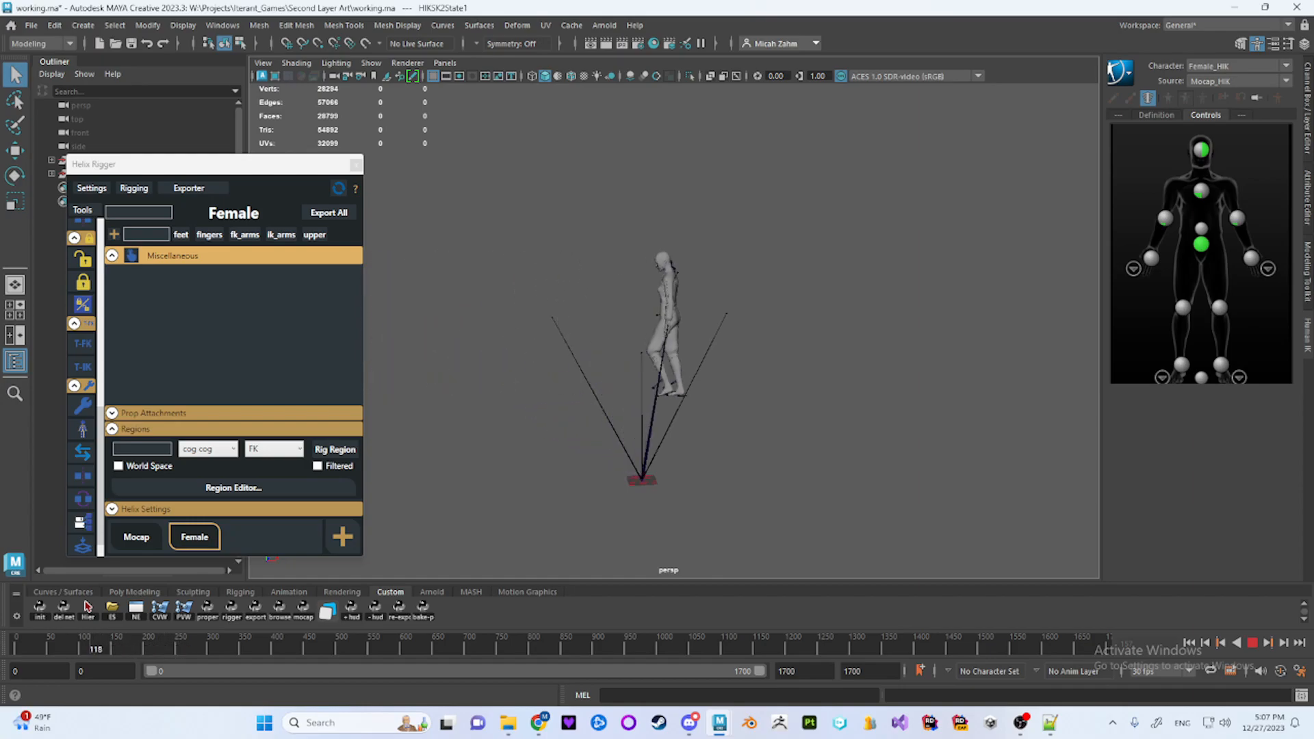
pyautogui.hotkey('alt', 'v')
# Load the Xsens retarget settings profile in Helix Rigger for the Female rig
pyautogui.click(91, 187)
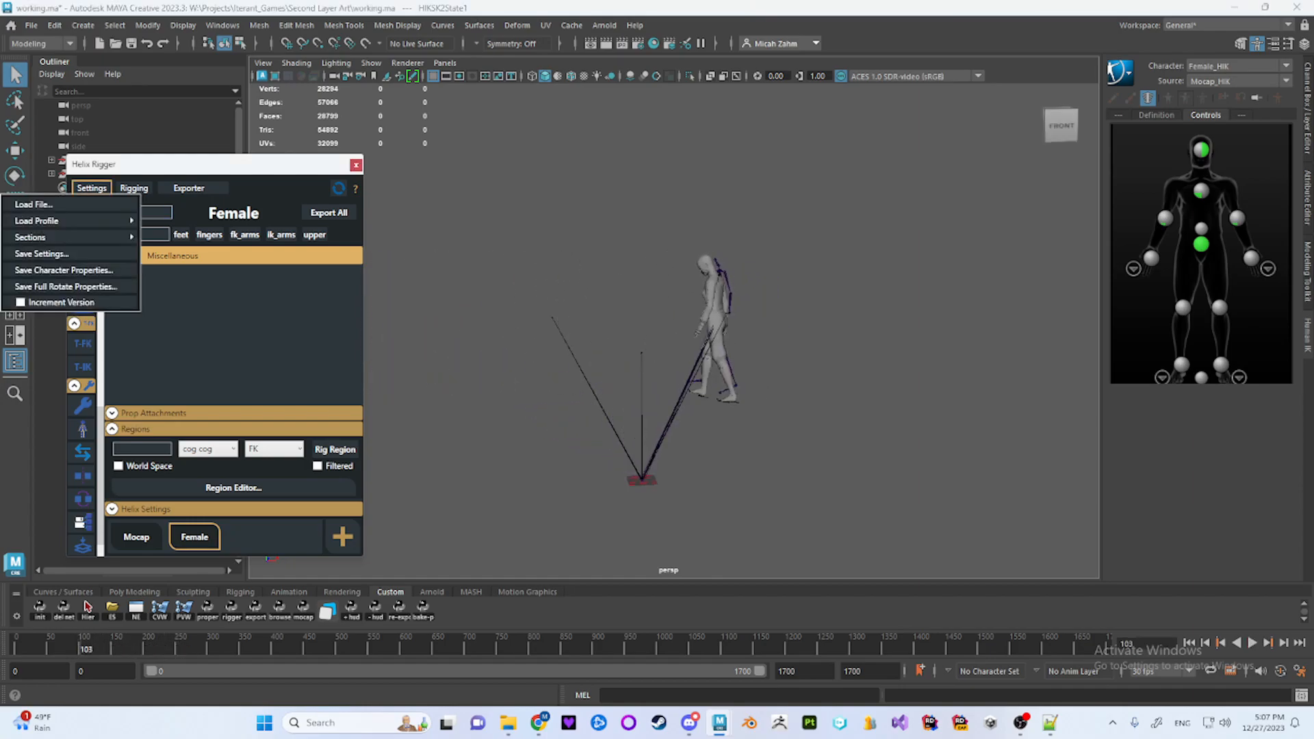
pyautogui.moveTo(69, 221)
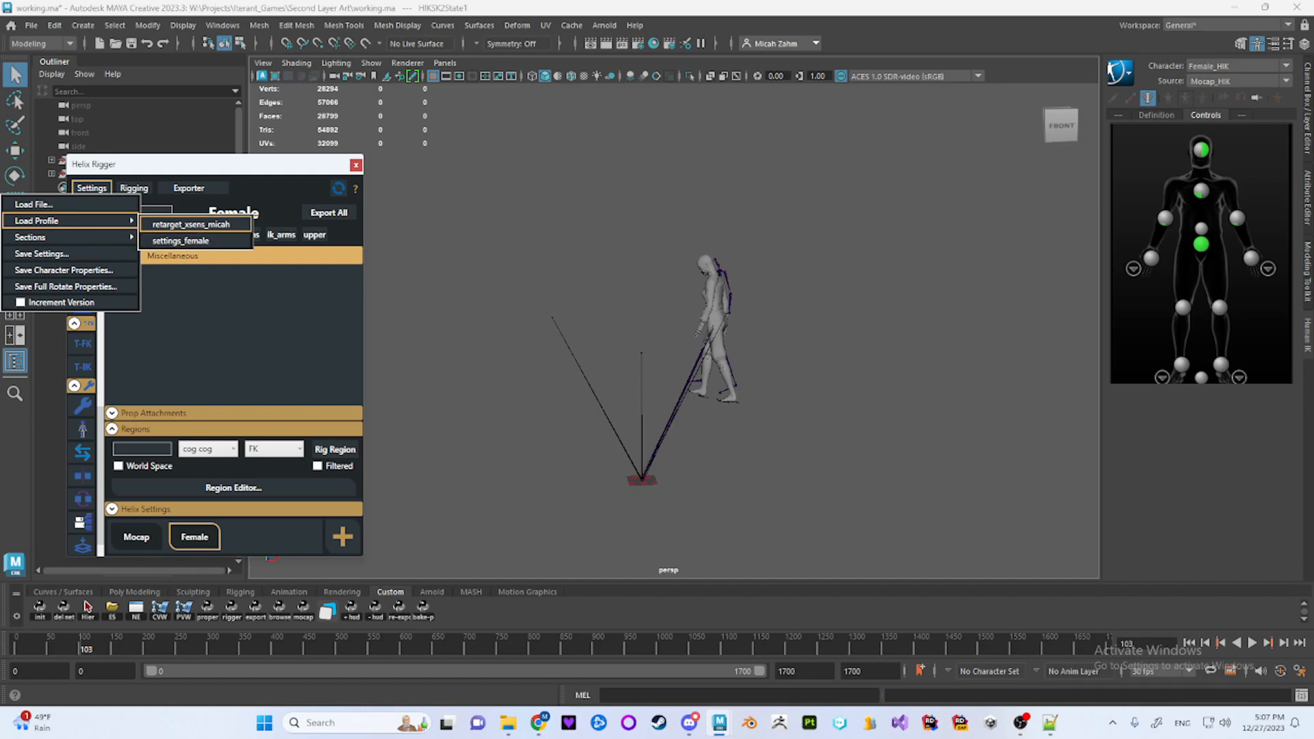
pyautogui.click(191, 224)
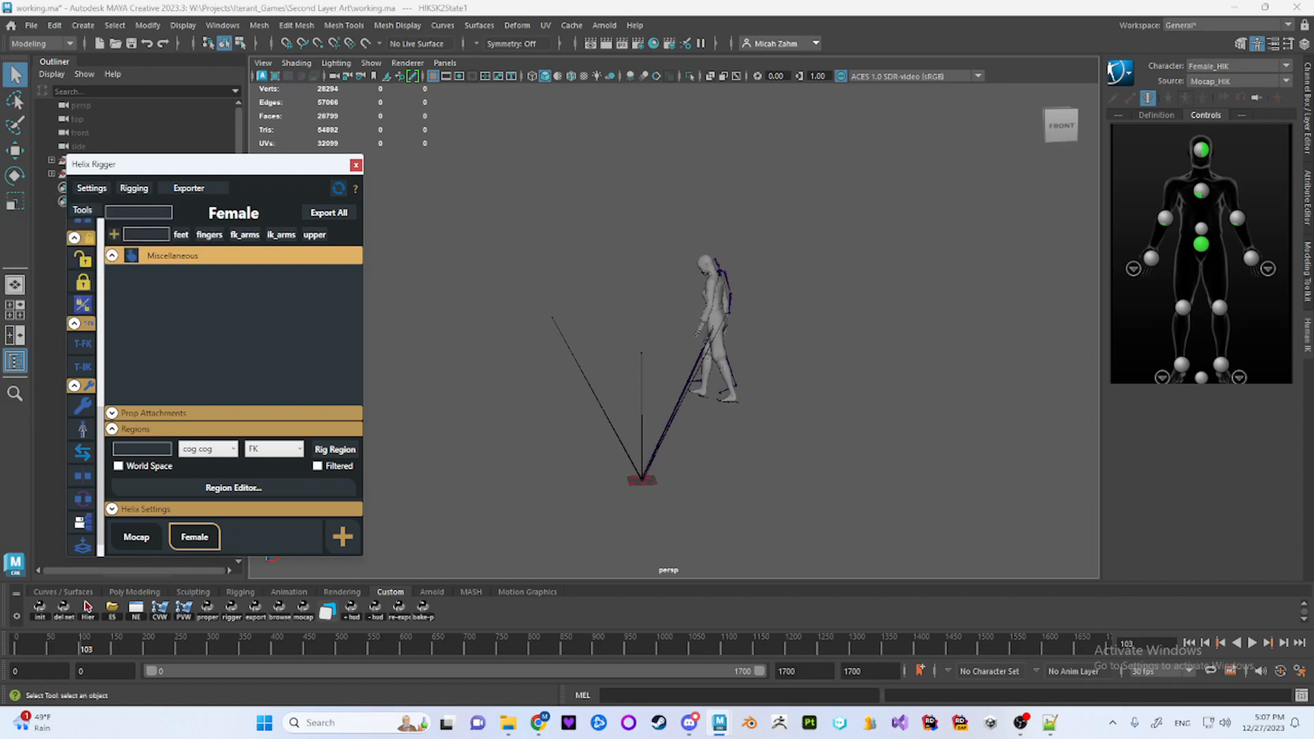
# Open the HIK properties of Female_HIK for editing and expand the Retarget Specific settings
pyautogui.click(1157, 115)
pyautogui.click(1120, 71)
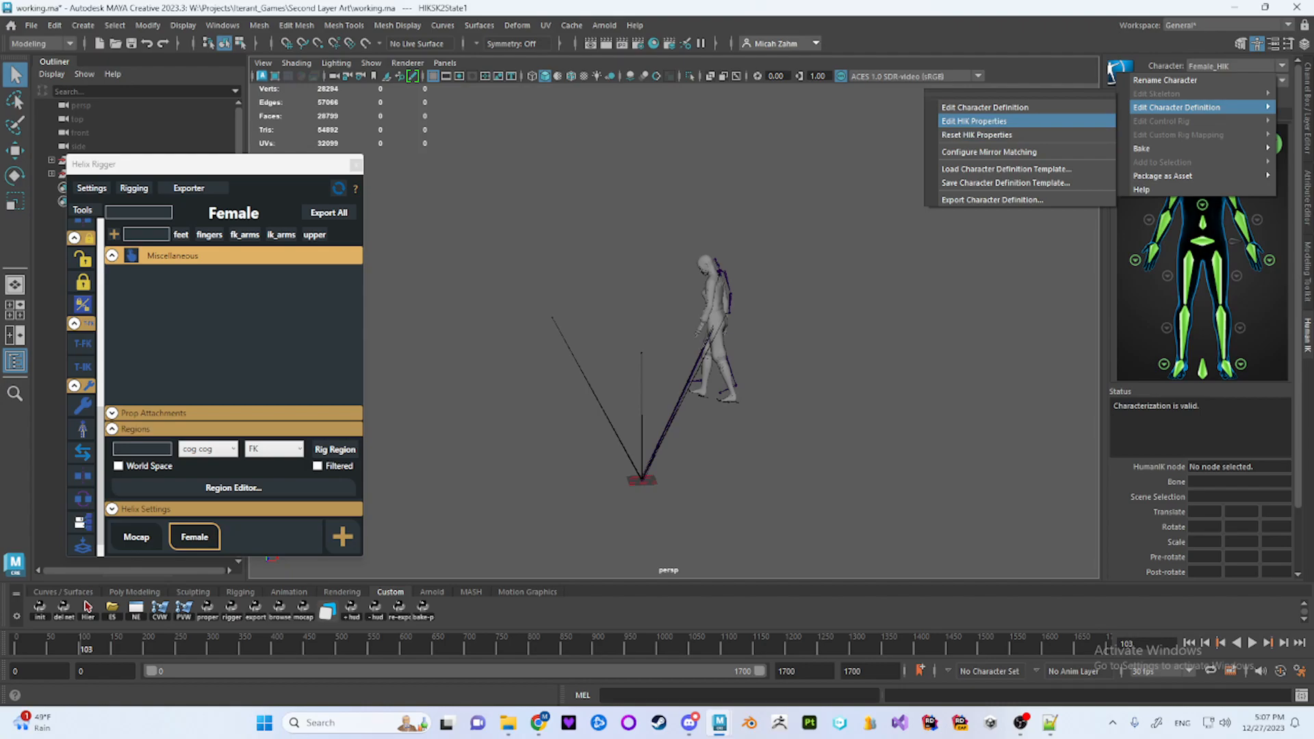
pyautogui.click(992, 121)
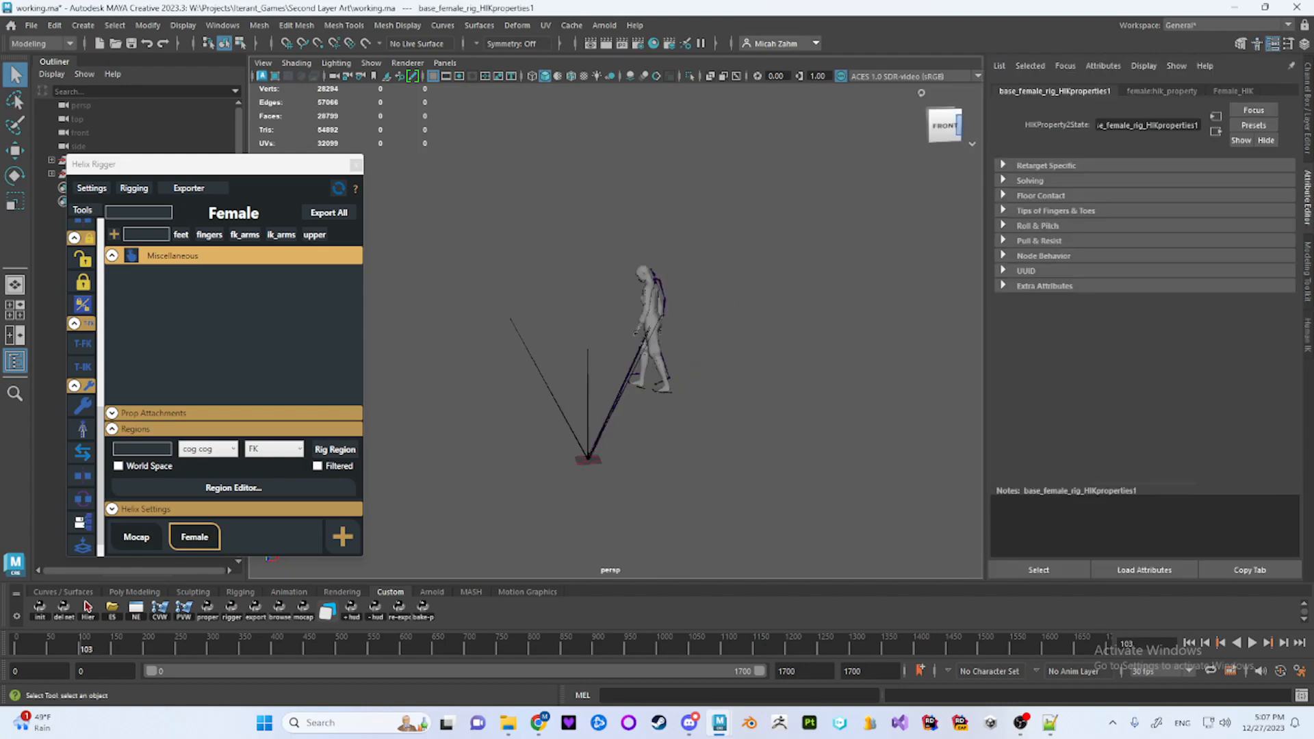
pyautogui.click(1045, 166)
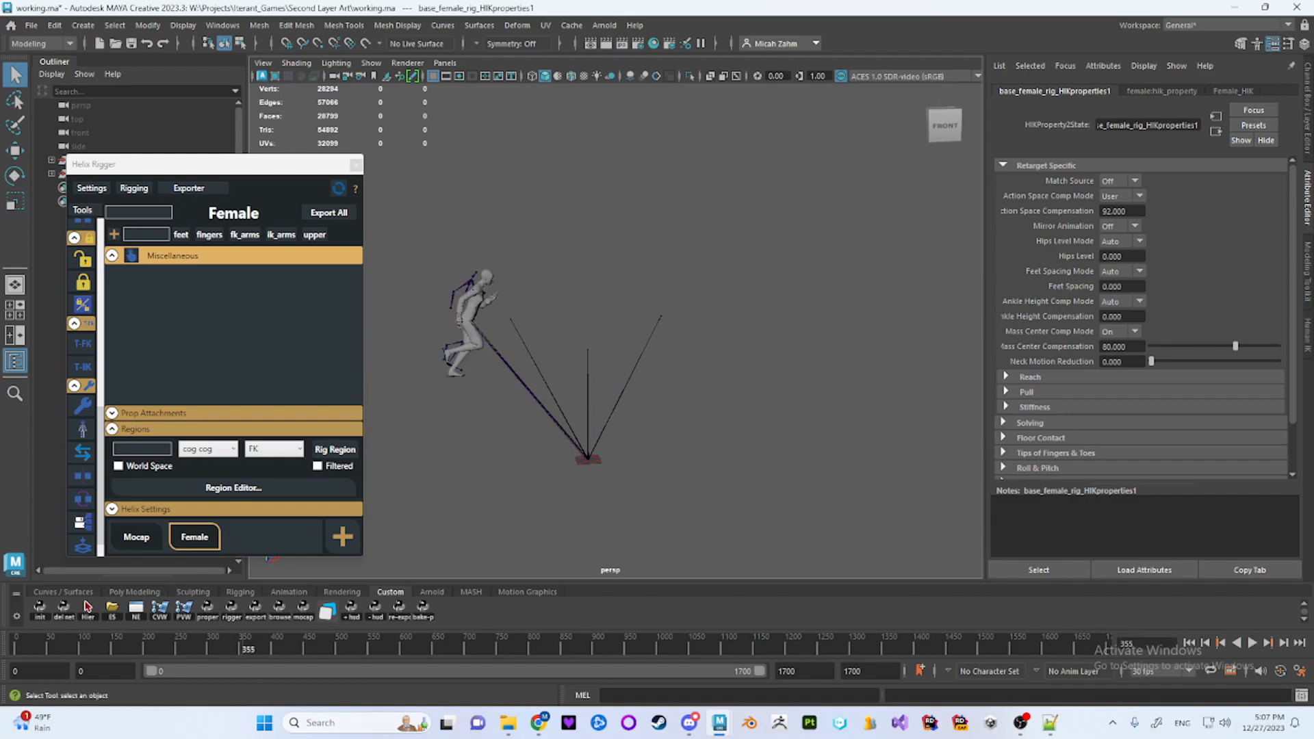
# Scrub and replay the running section of the animation to compare the female rig with the mocap skeleton
pyautogui.keyDown('alt'); pyautogui.moveTo(609, 336); pyautogui.dragTo(623, 346); pyautogui.keyUp('alt')
pyautogui.moveTo(243, 645); pyautogui.dragTo(211, 645)
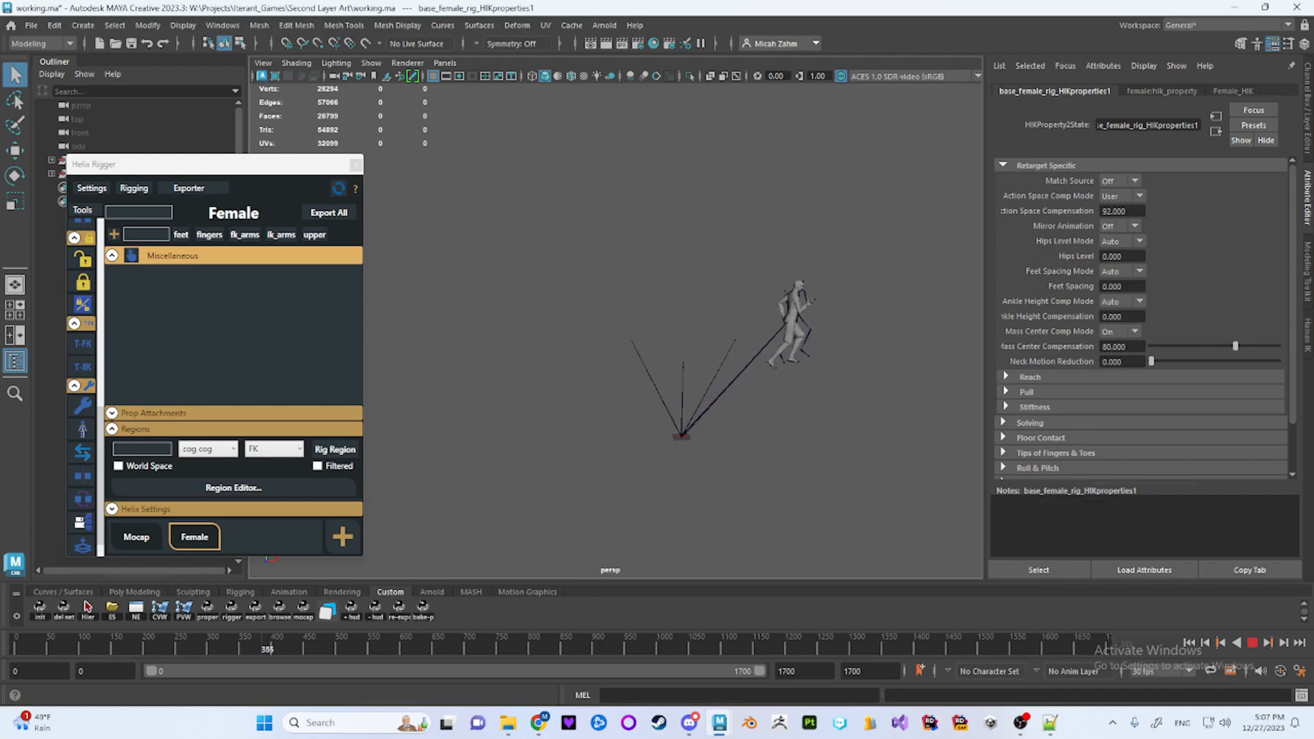
pyautogui.moveTo(279, 645); pyautogui.dragTo(226, 645)
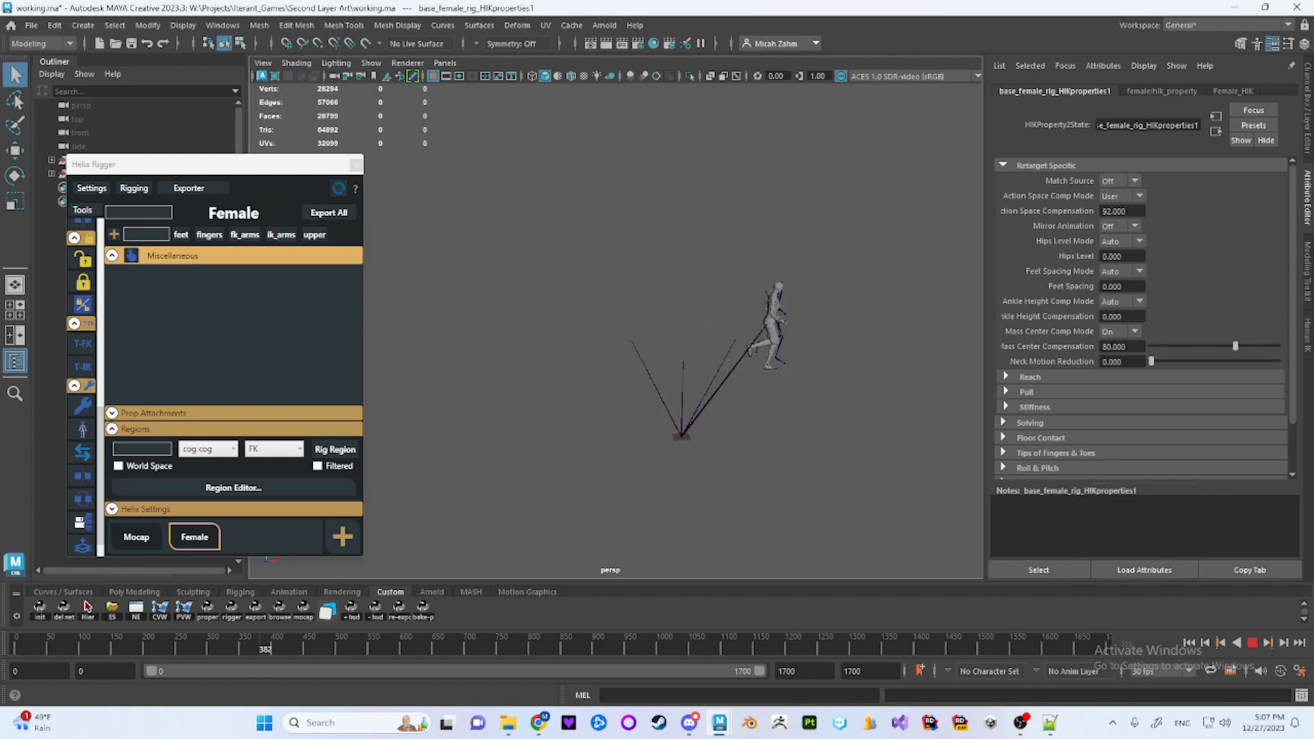
pyautogui.moveTo(280, 646); pyautogui.dragTo(242, 646)
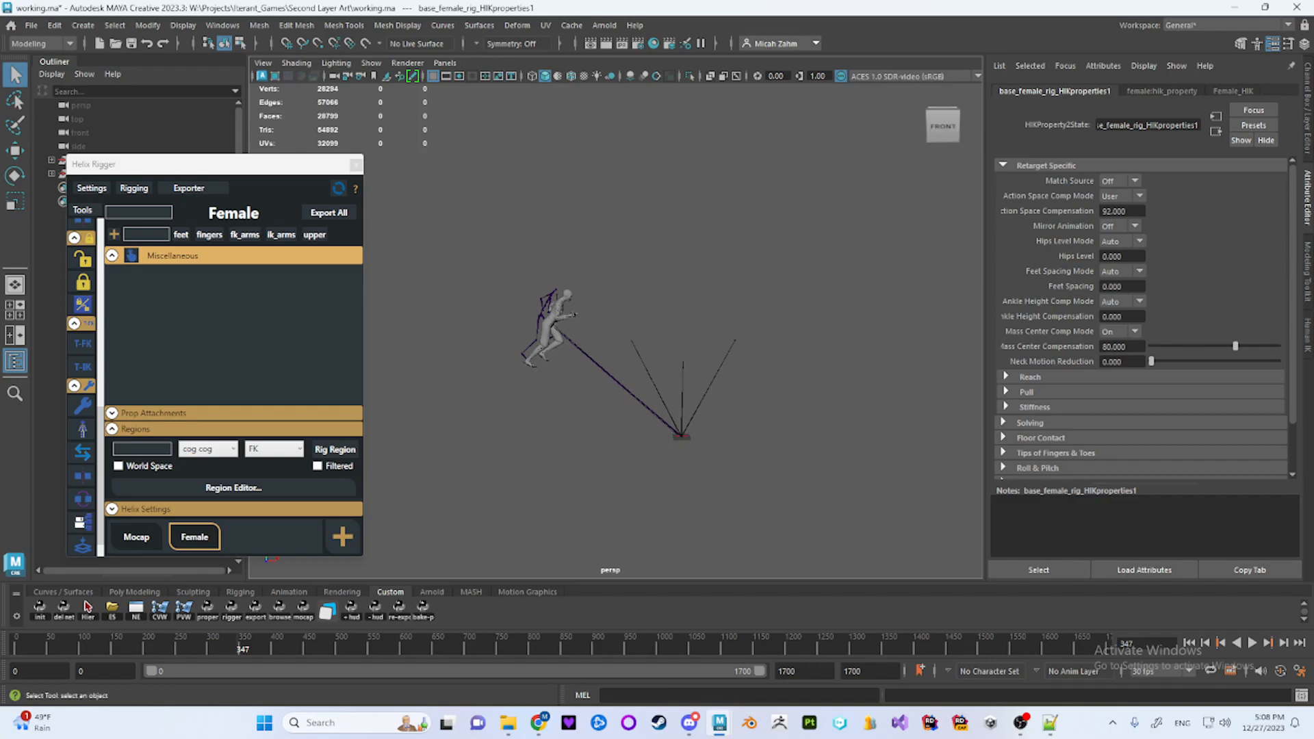
# Turn Match Source on and set the Left Ankle and Right Ankle reach to 1.000
pyautogui.click(1122, 180)
pyautogui.click(1120, 210)
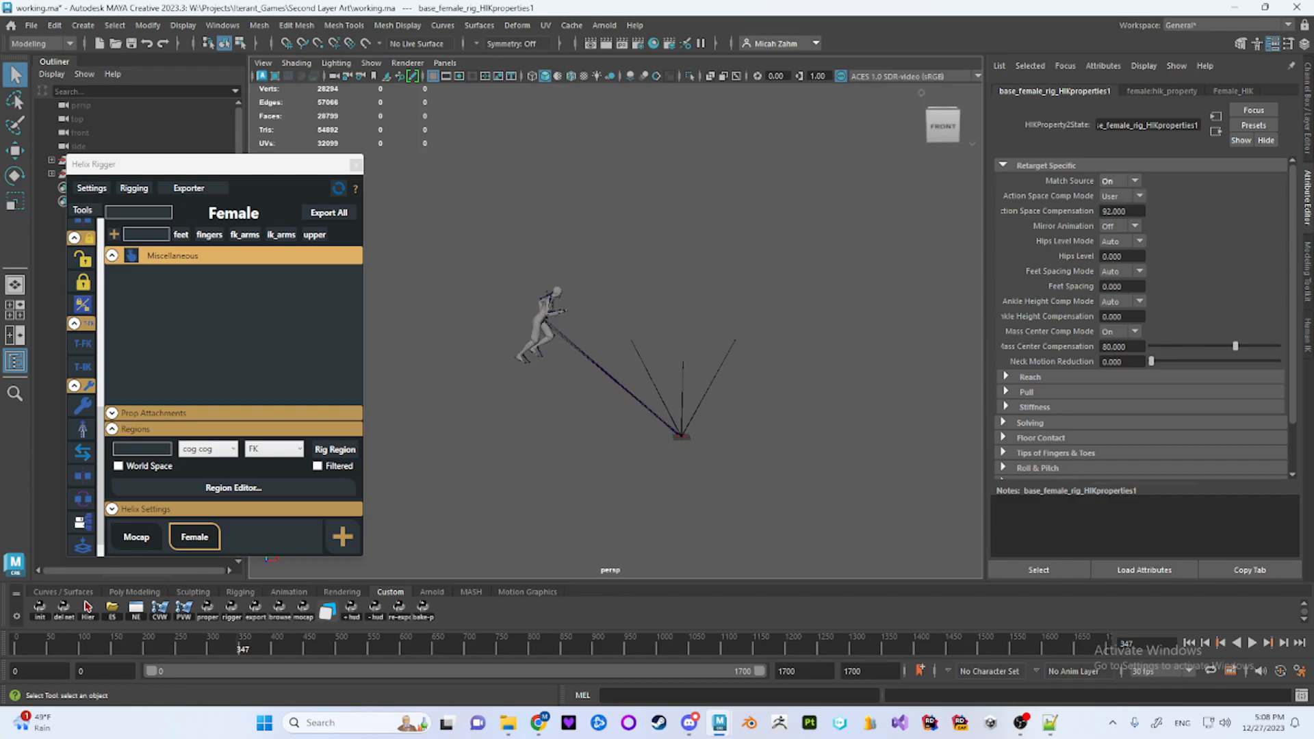
pyautogui.click(1030, 378)
pyautogui.moveTo(1154, 392); pyautogui.dragTo(1276, 407)
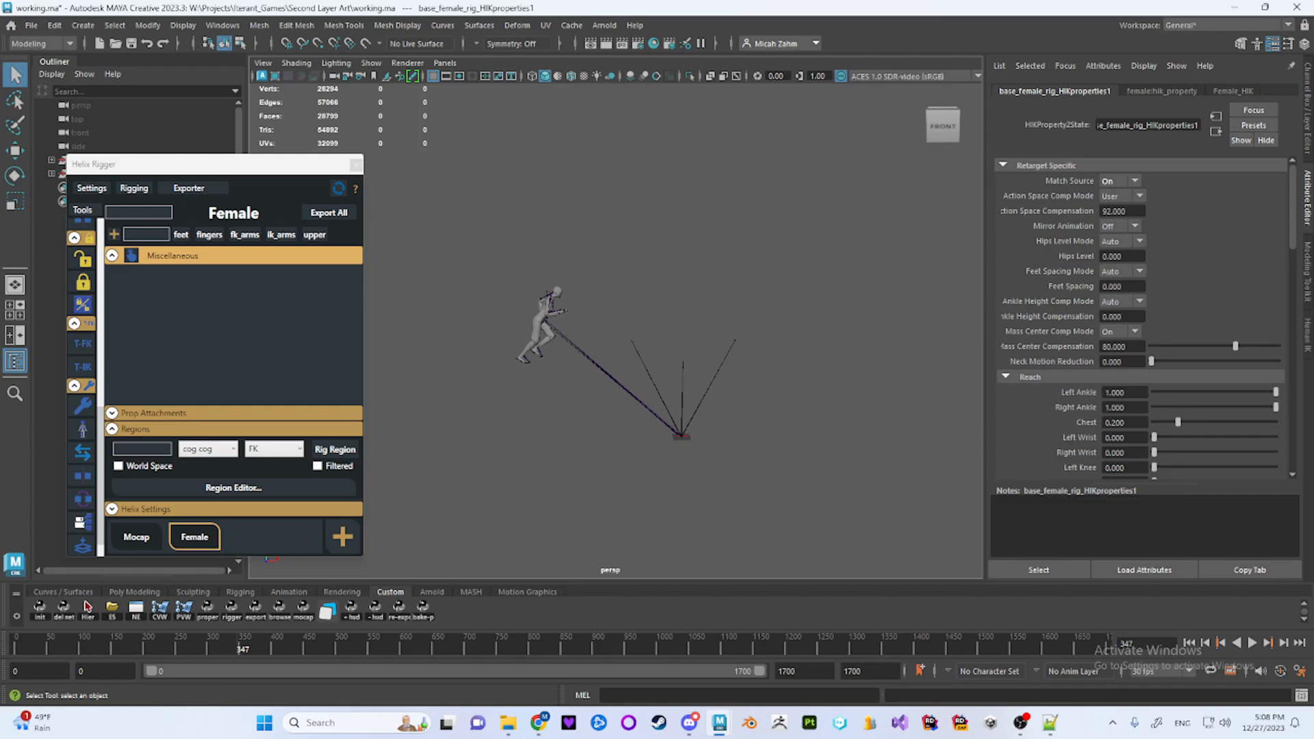
# Play back the running section to check the retarget with source matching and ankle reach applied
pyautogui.hotkey('alt', 'v')
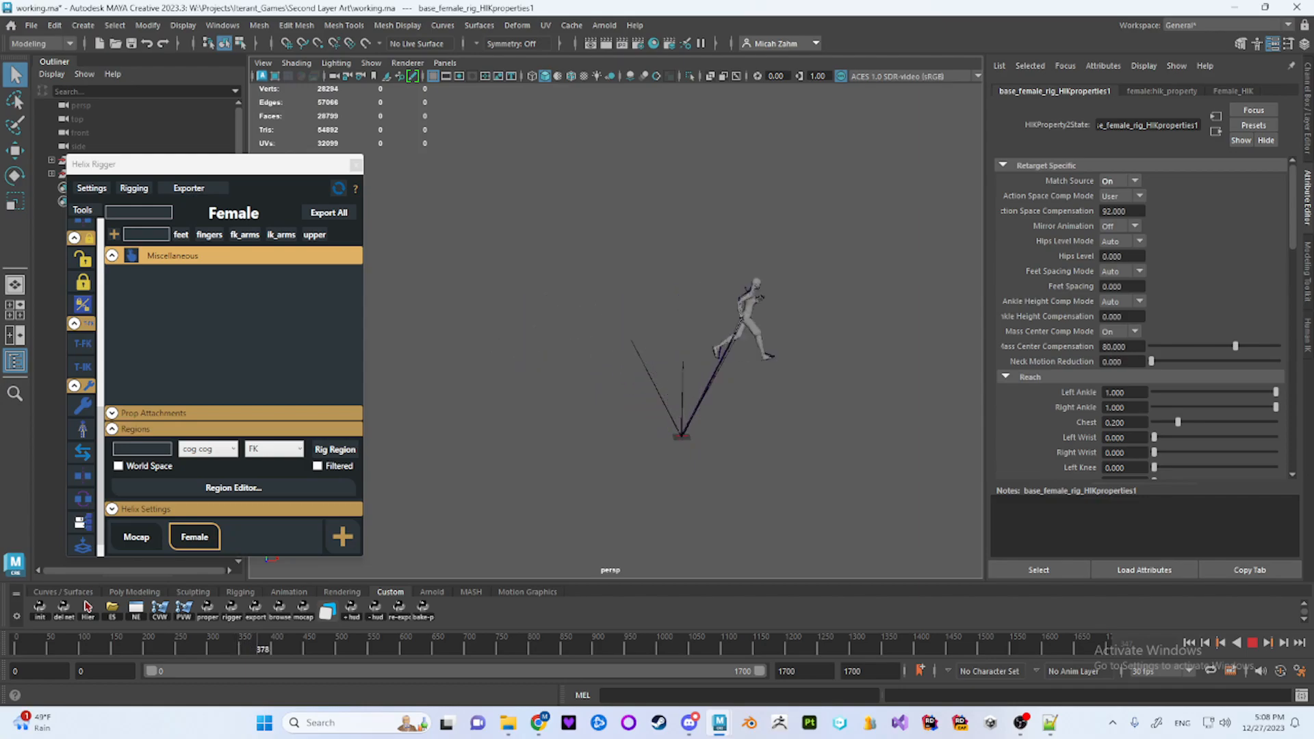
pyautogui.hotkey('alt', 'v')
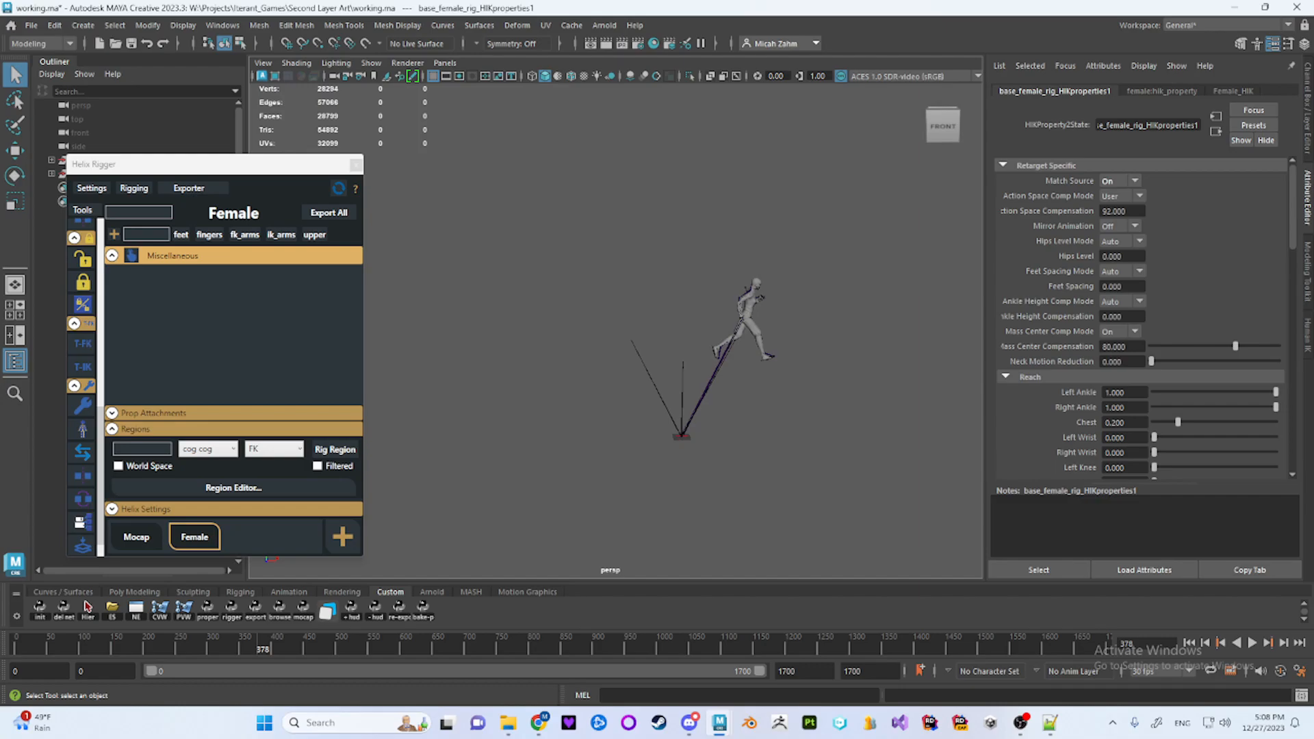
pyautogui.hotkey('alt', 'v')
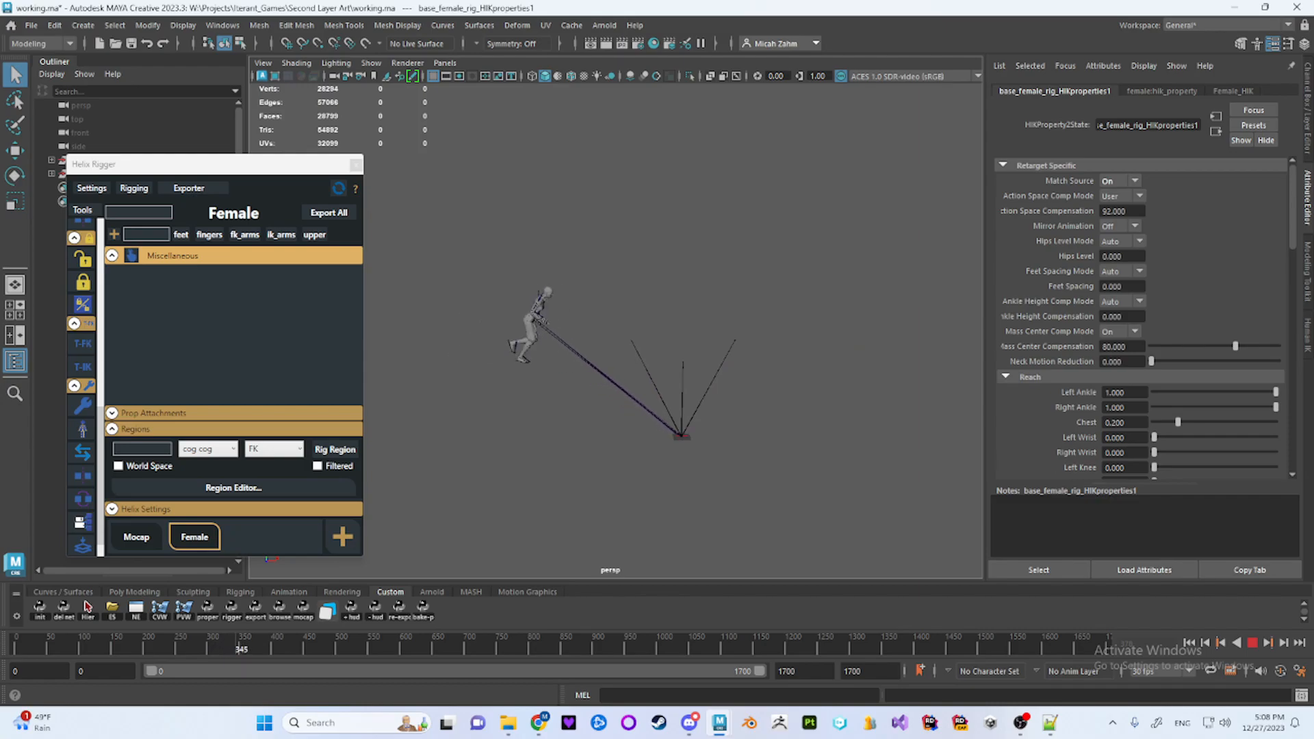
pyautogui.press('Escape')
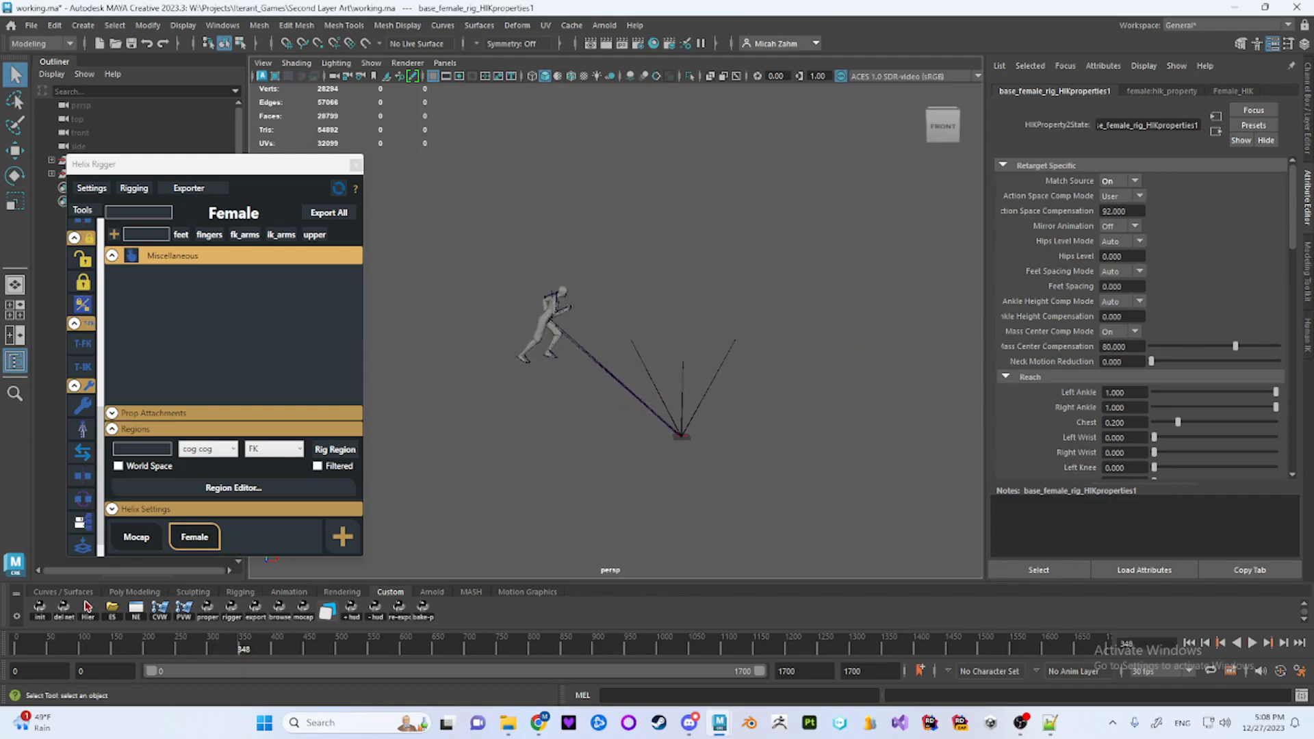
# Show the saved Helix Rigger profiles available for loading
pyautogui.click(91, 187)
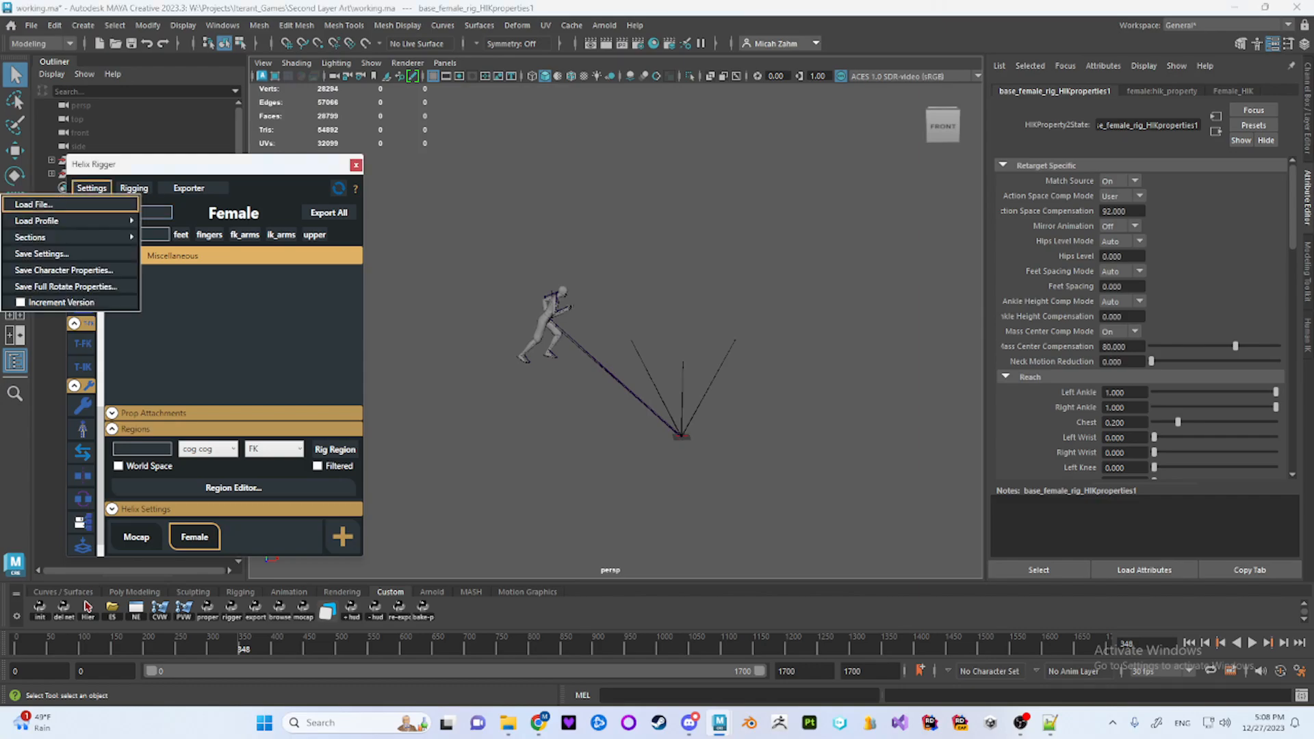
pyautogui.moveTo(68, 221)
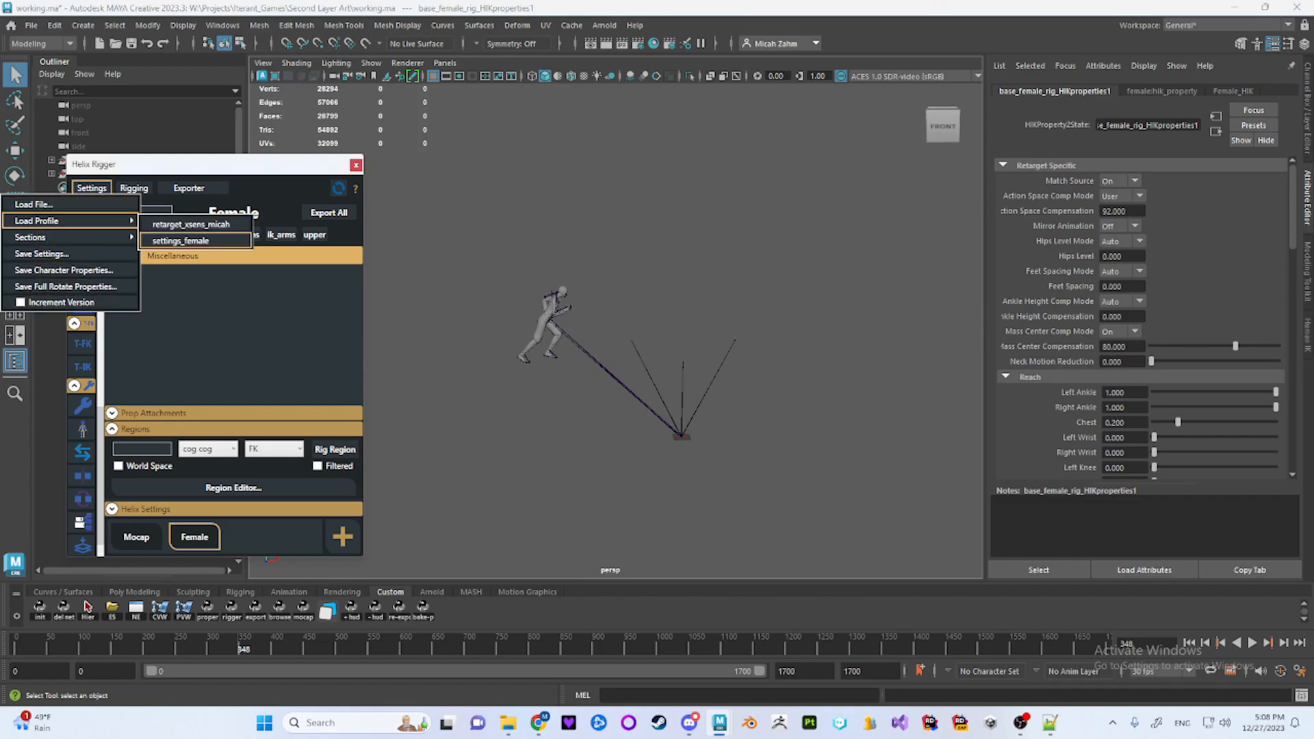
pyautogui.press('Escape')
# Clear the selection and replay the female rig's retargeted run
pyautogui.click(87, 607)
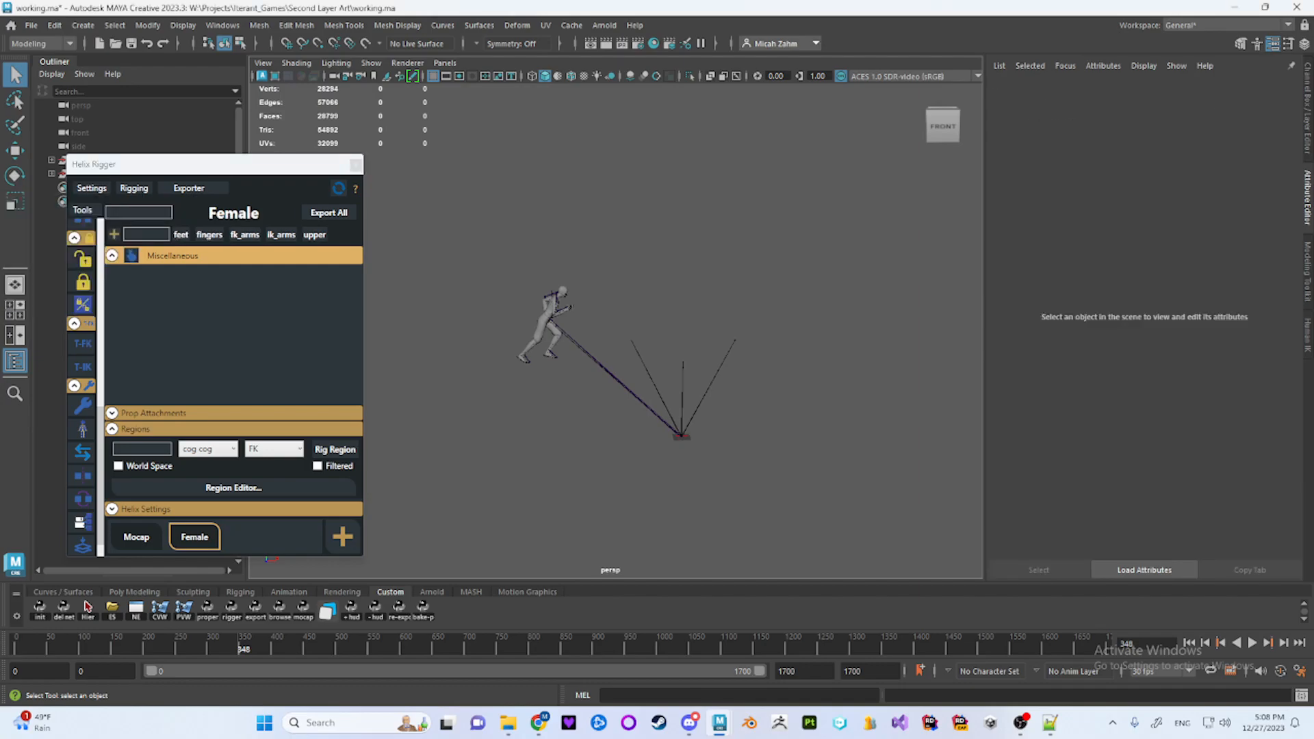
pyautogui.hotkey('alt', 'v')
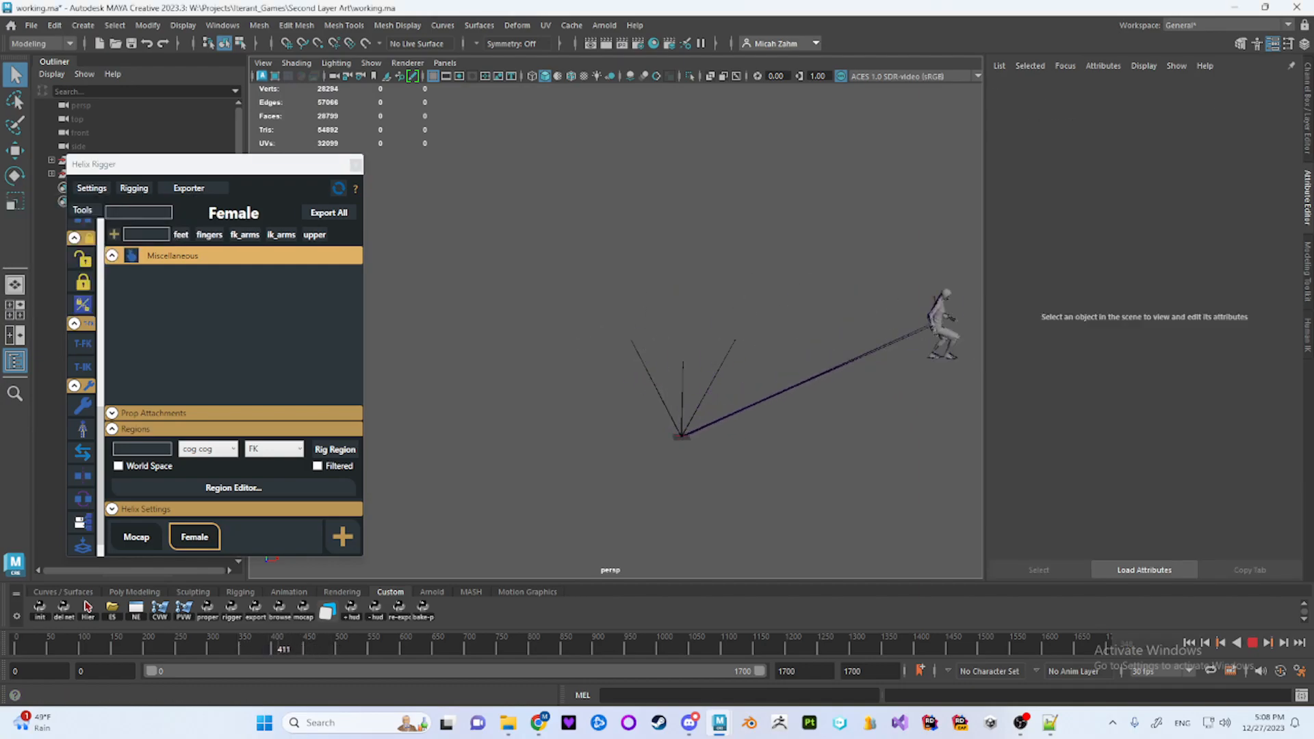
pyautogui.hotkey('alt', 'v')
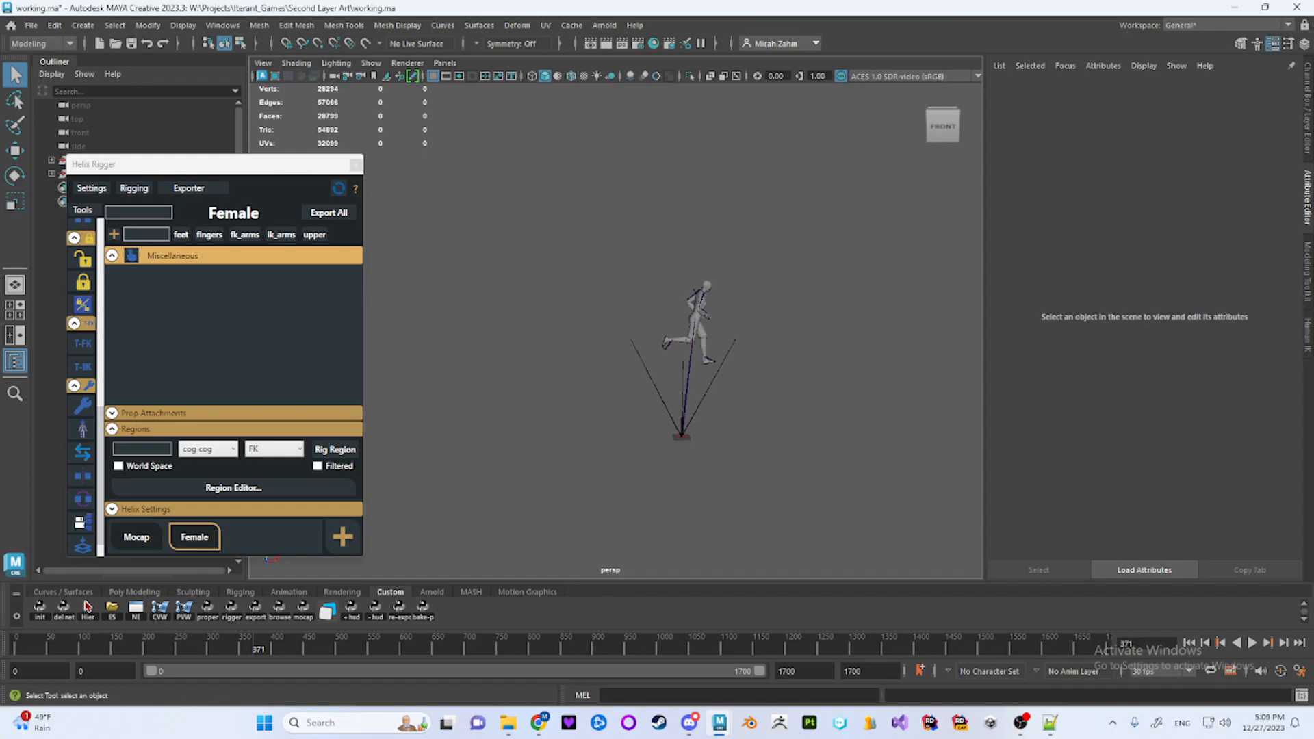
# Start a new scene, discarding the current one, and import base_female_rig with Helix Rigger
pyautogui.hotkey('ctrl', 'n')
pyautogui.press('Tab')
pyautogui.press('Return')
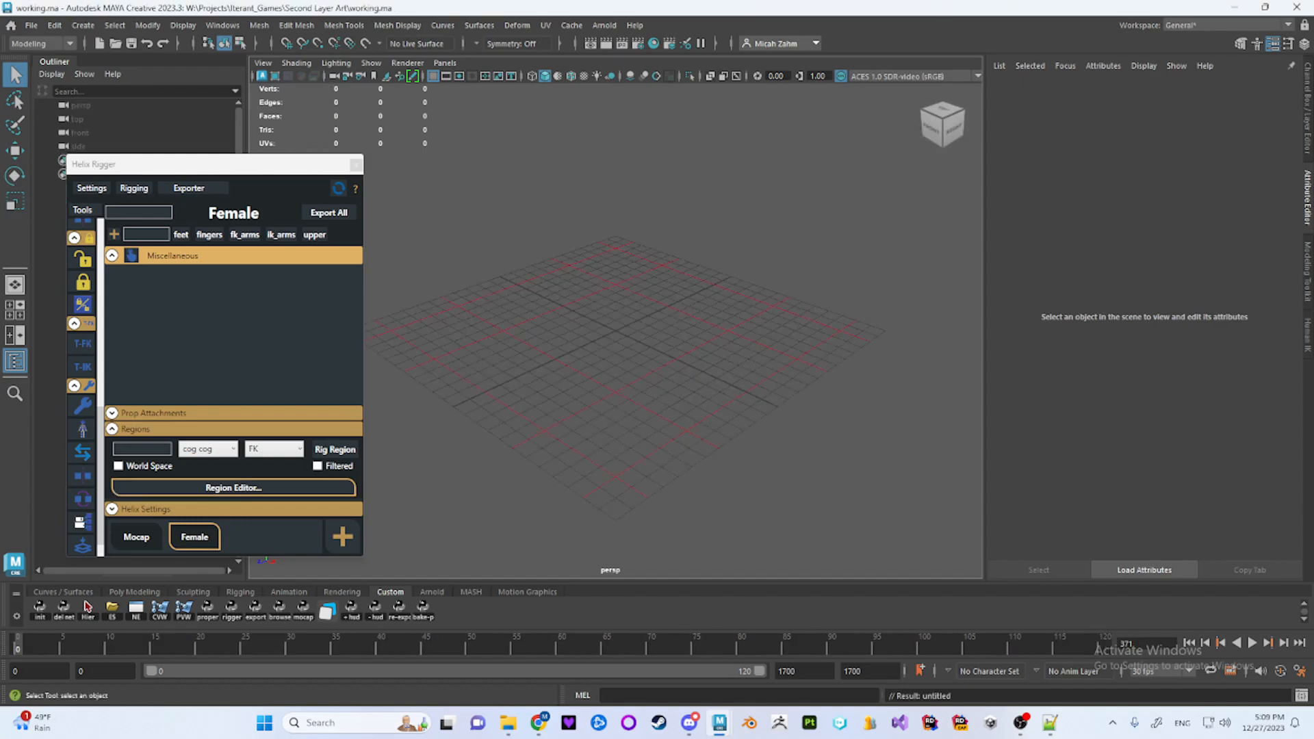
pyautogui.click(342, 536)
pyautogui.click(656, 283)
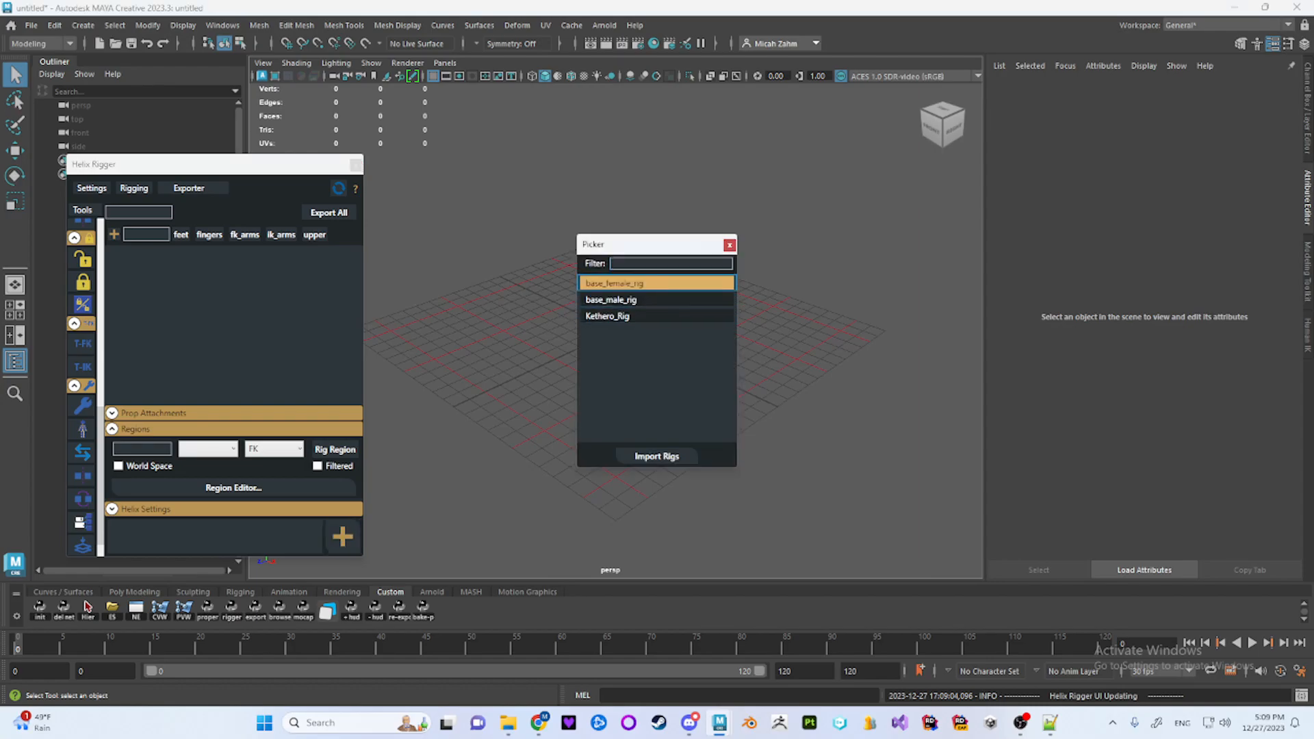
pyautogui.click(657, 456)
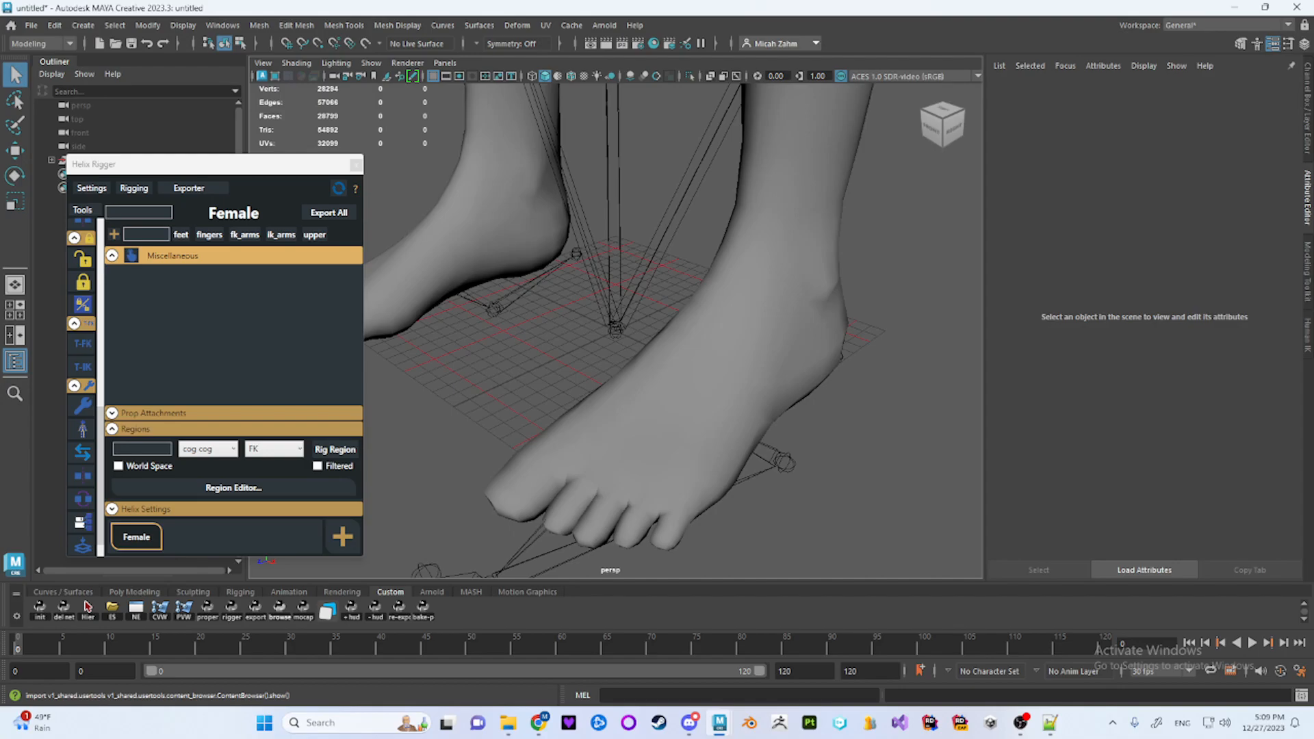
# Filter the Xsens Locomotion folder in the Content Browser for run_turns and run Retarget Animation on loco_run_turns_take1.fbx
pyautogui.click(87, 607)
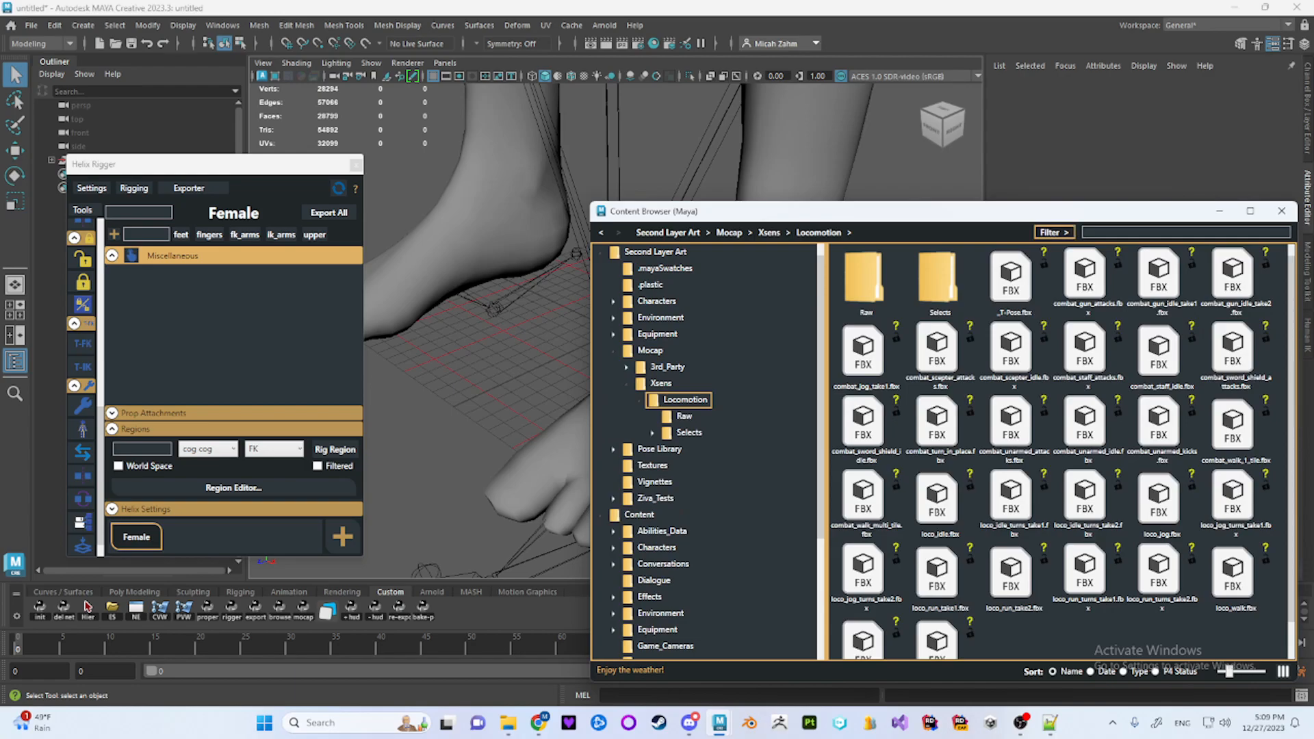
pyautogui.write('run_turns')
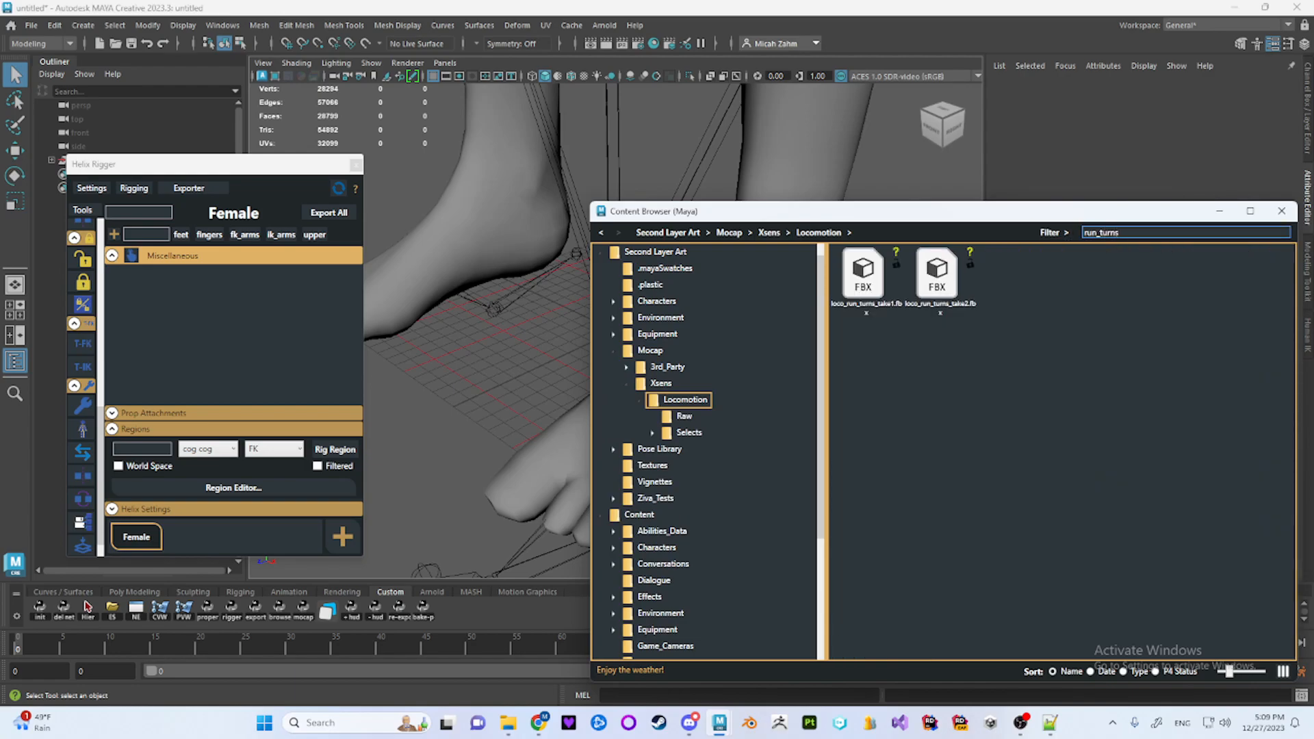
pyautogui.rightClick(861, 281)
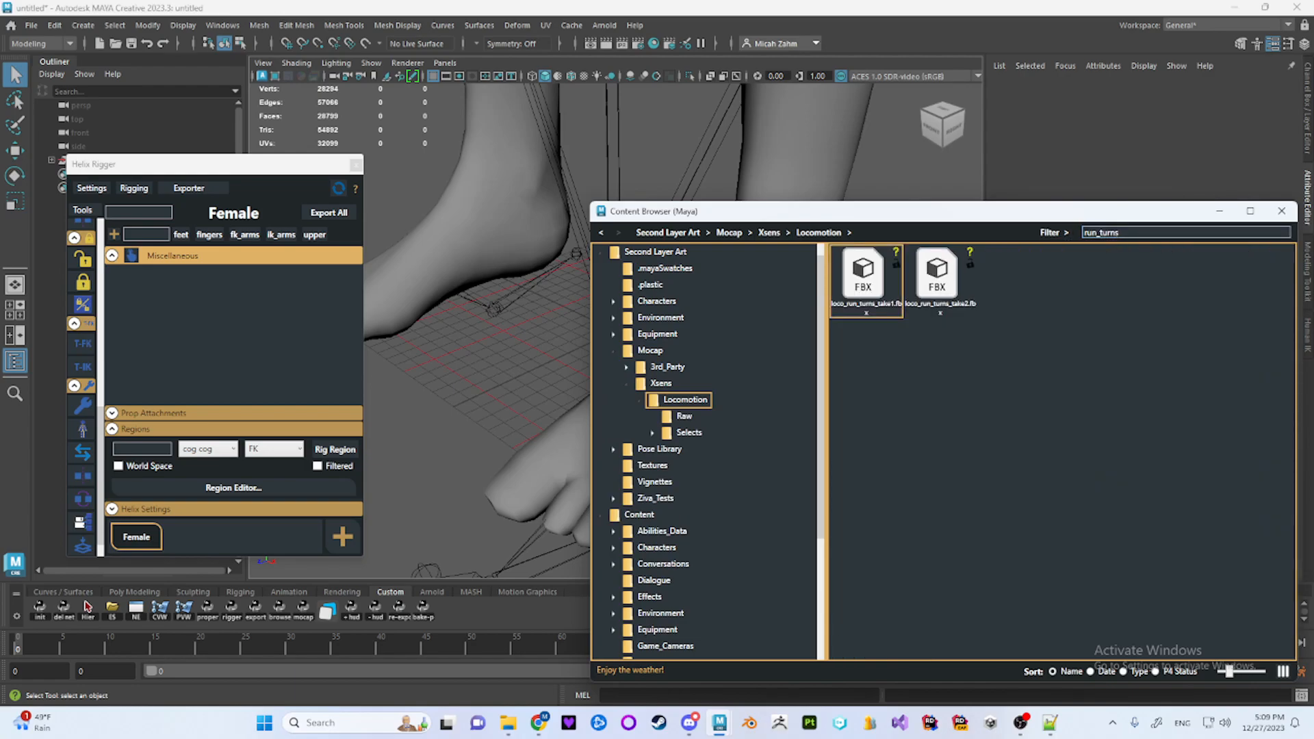
pyautogui.click(913, 214)
pyautogui.moveTo(913, 215); pyautogui.dragTo(921, 133)
pyautogui.rightClick(873, 200)
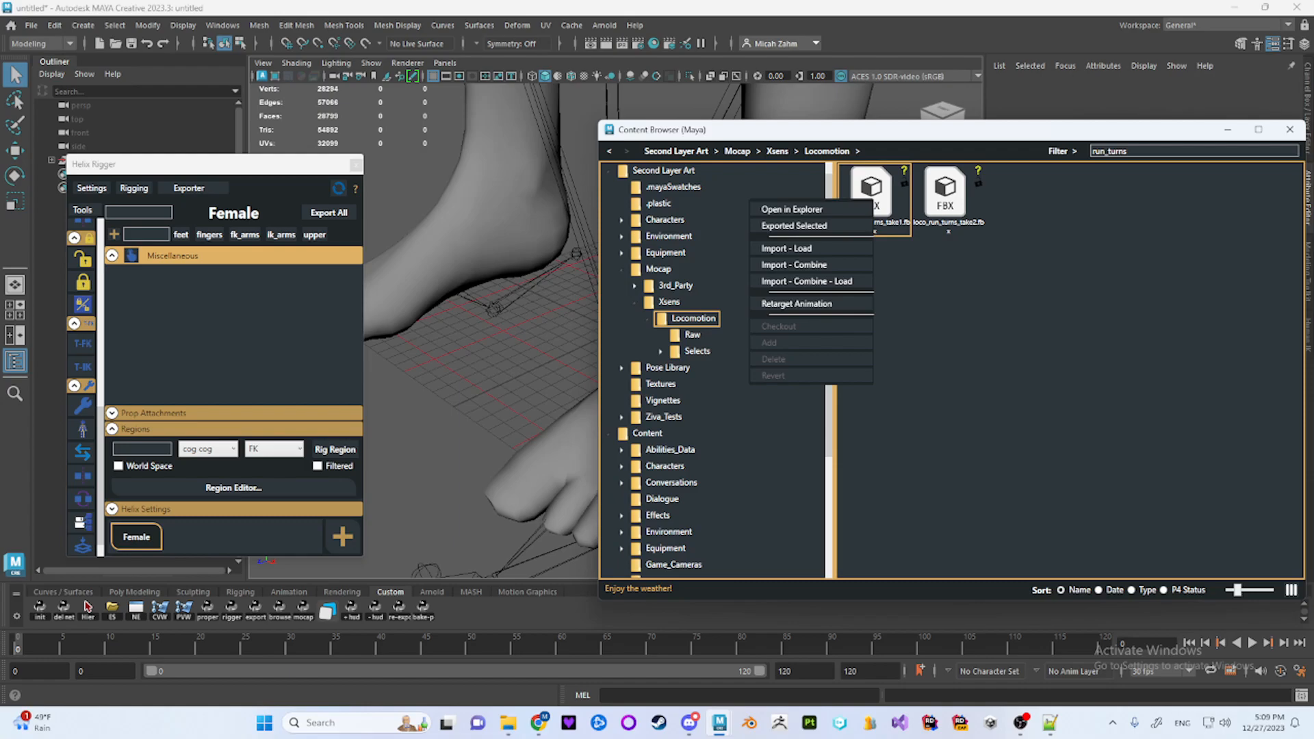
pyautogui.click(811, 303)
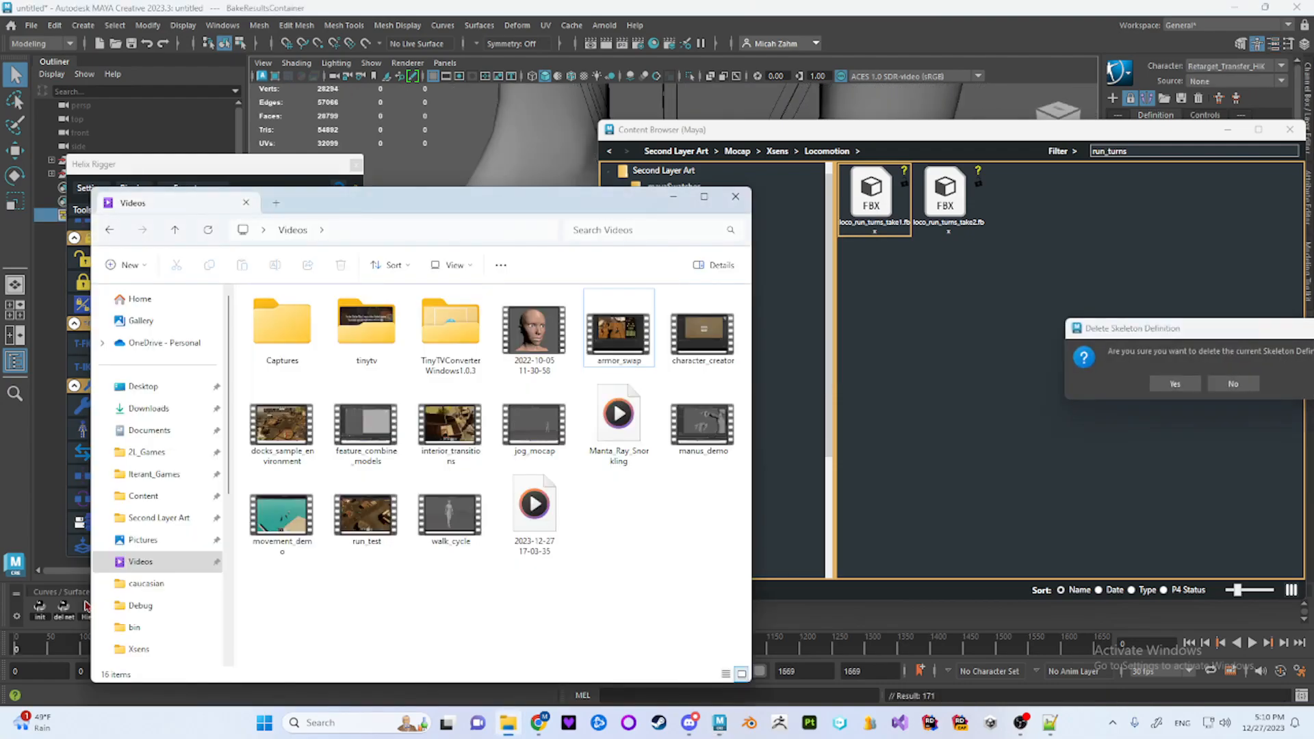
# Confirm deletion of the temporary retarget skeleton definition and close the Content Browser
pyautogui.hotkey('alt', 'Tab')
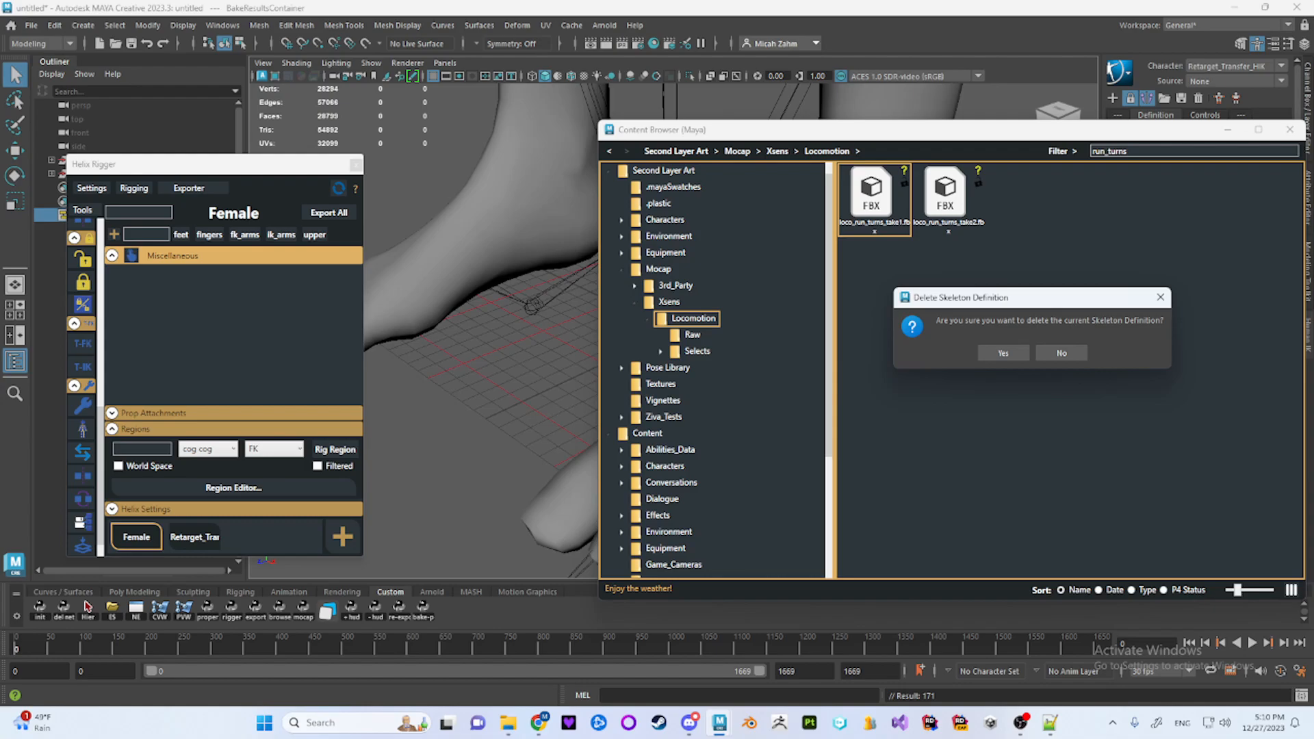
pyautogui.press('Return')
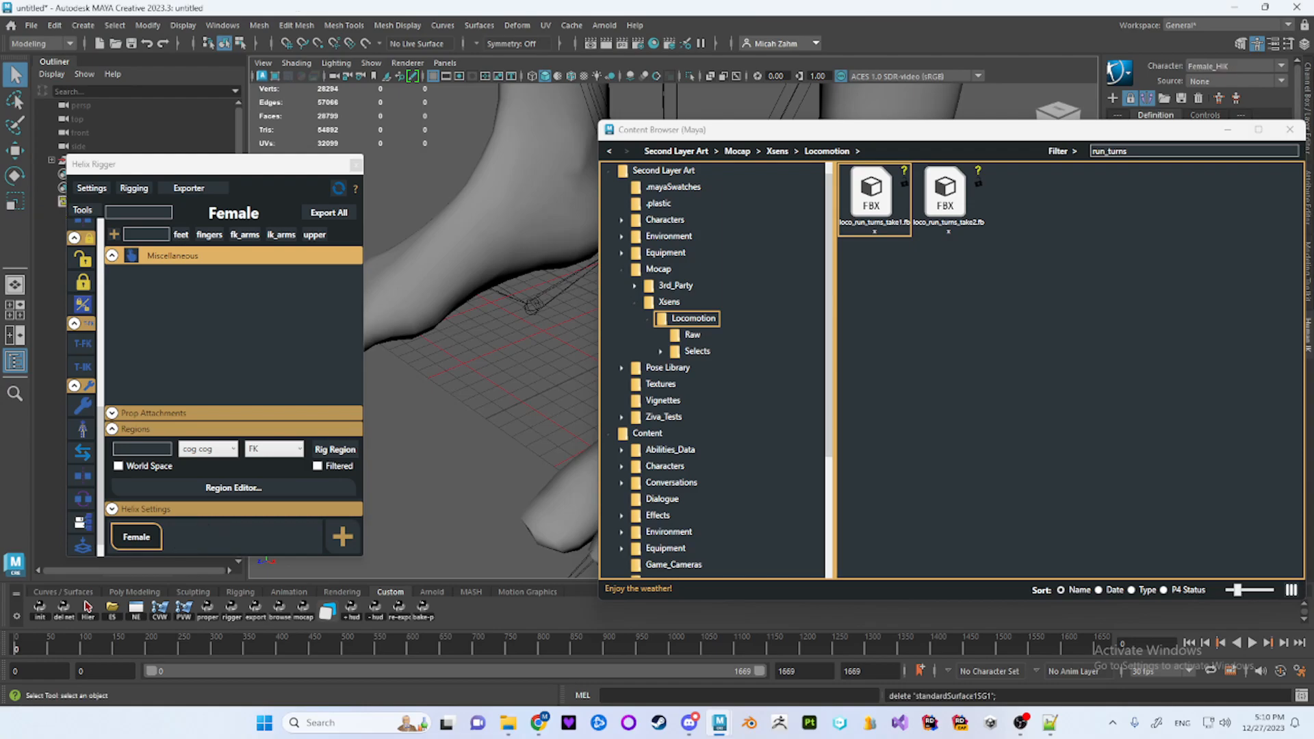
pyautogui.click(1290, 129)
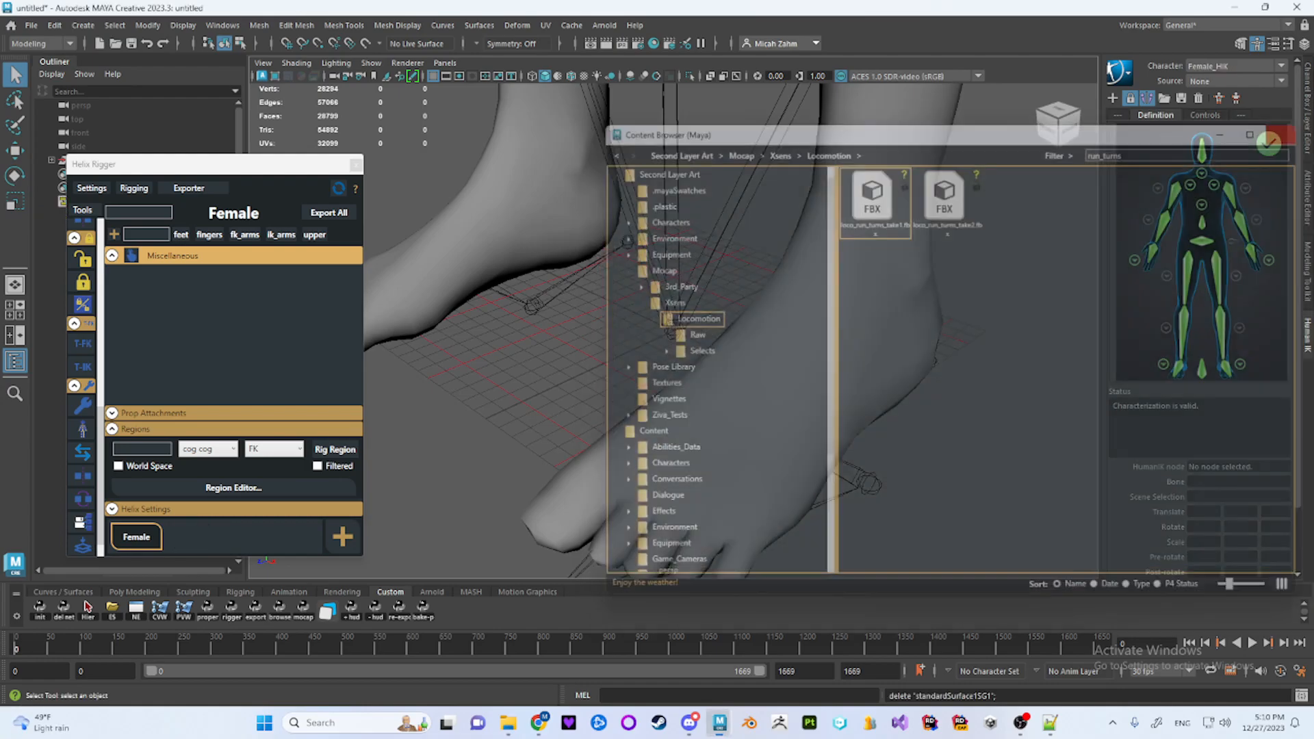
# Play back the retargeted run turns on the female rig, skip ahead in the timeline, and stop playback
pyautogui.scroll(-12, 685, 315)
pyautogui.keyDown('alt'); pyautogui.moveTo(691, 260); pyautogui.dragTo(668, 414, button='middle'); pyautogui.keyUp('alt')
pyautogui.keyDown('alt'); pyautogui.moveTo(667, 415); pyautogui.dragTo(735, 380); pyautogui.keyUp('alt')
pyautogui.hotkey('alt', 'v')
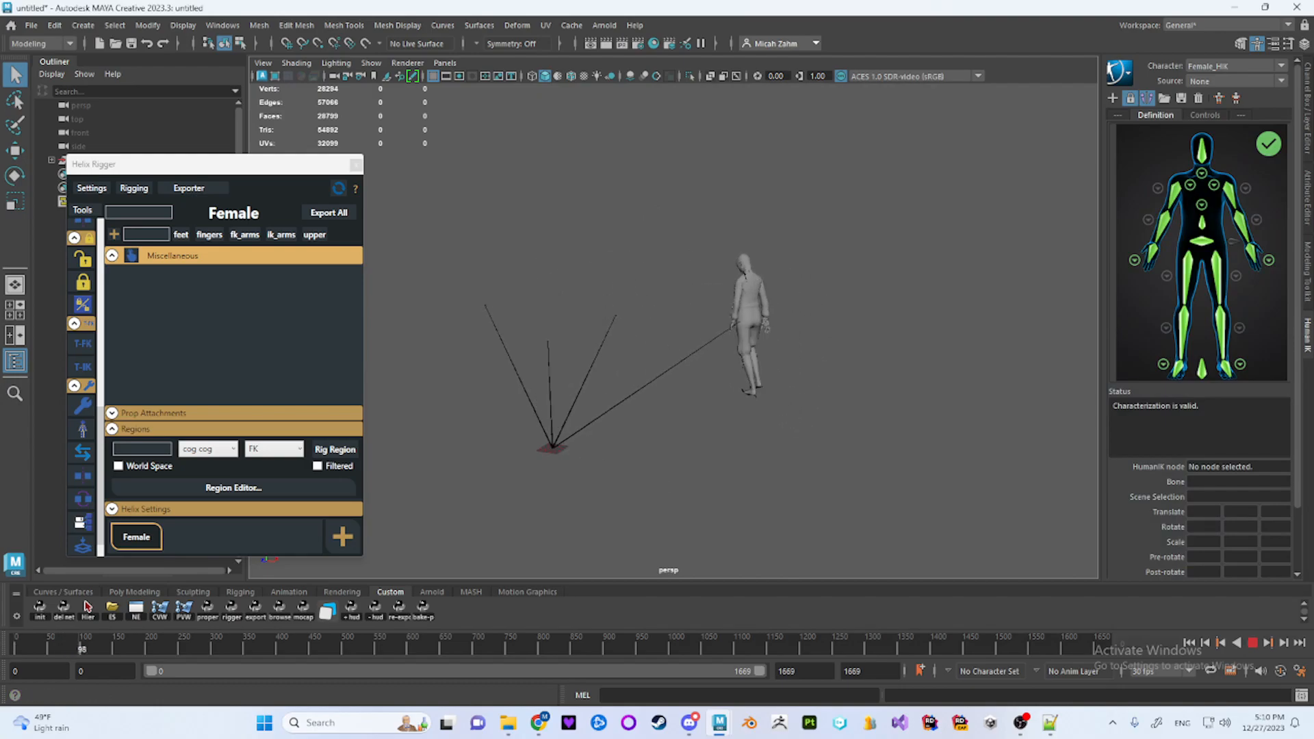
pyautogui.click(269, 646)
pyautogui.keyDown('alt'); pyautogui.moveTo(685, 342); pyautogui.dragTo(739, 336); pyautogui.keyUp('alt')
pyautogui.scroll(-4, 684, 328)
pyautogui.keyDown('alt'); pyautogui.moveTo(767, 335); pyautogui.dragTo(661, 322, button='middle'); pyautogui.keyUp('alt')
pyautogui.keyDown('alt'); pyautogui.moveTo(661, 322); pyautogui.dragTo(715, 341); pyautogui.keyUp('alt')
pyautogui.click(1252, 642)
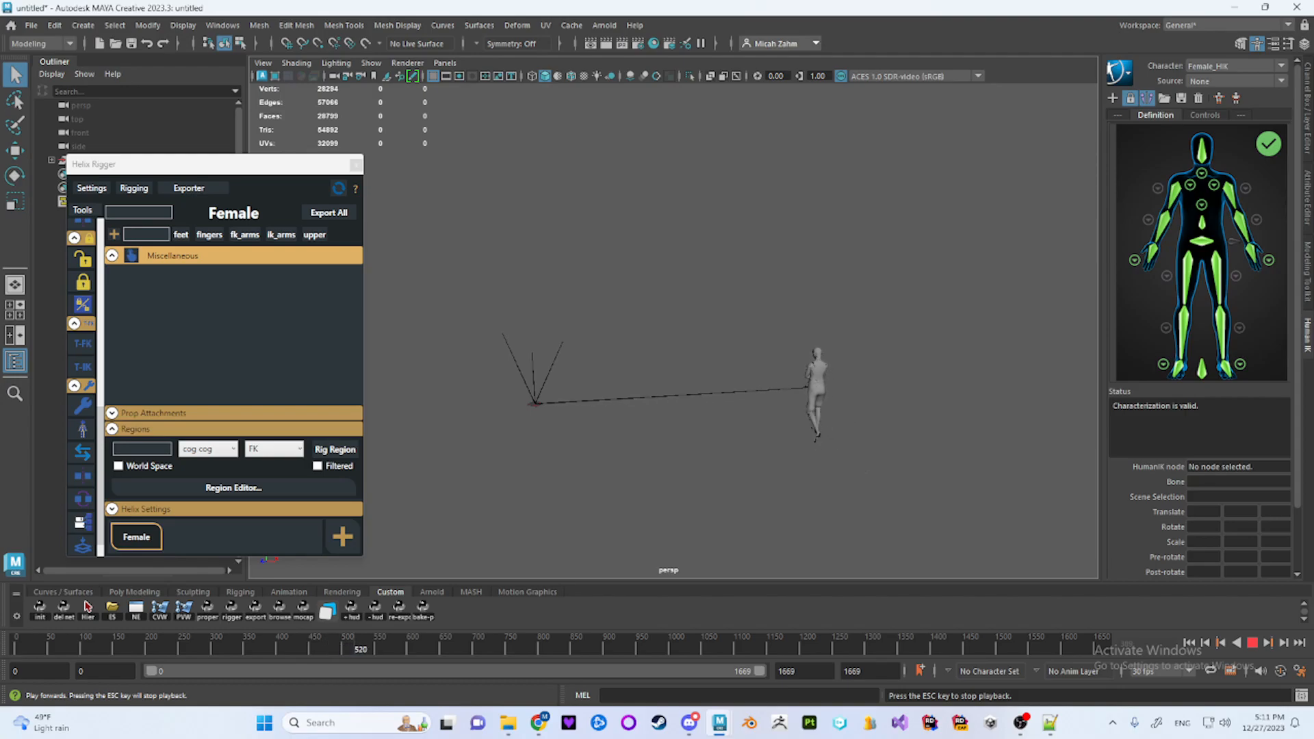
pyautogui.press('Escape')
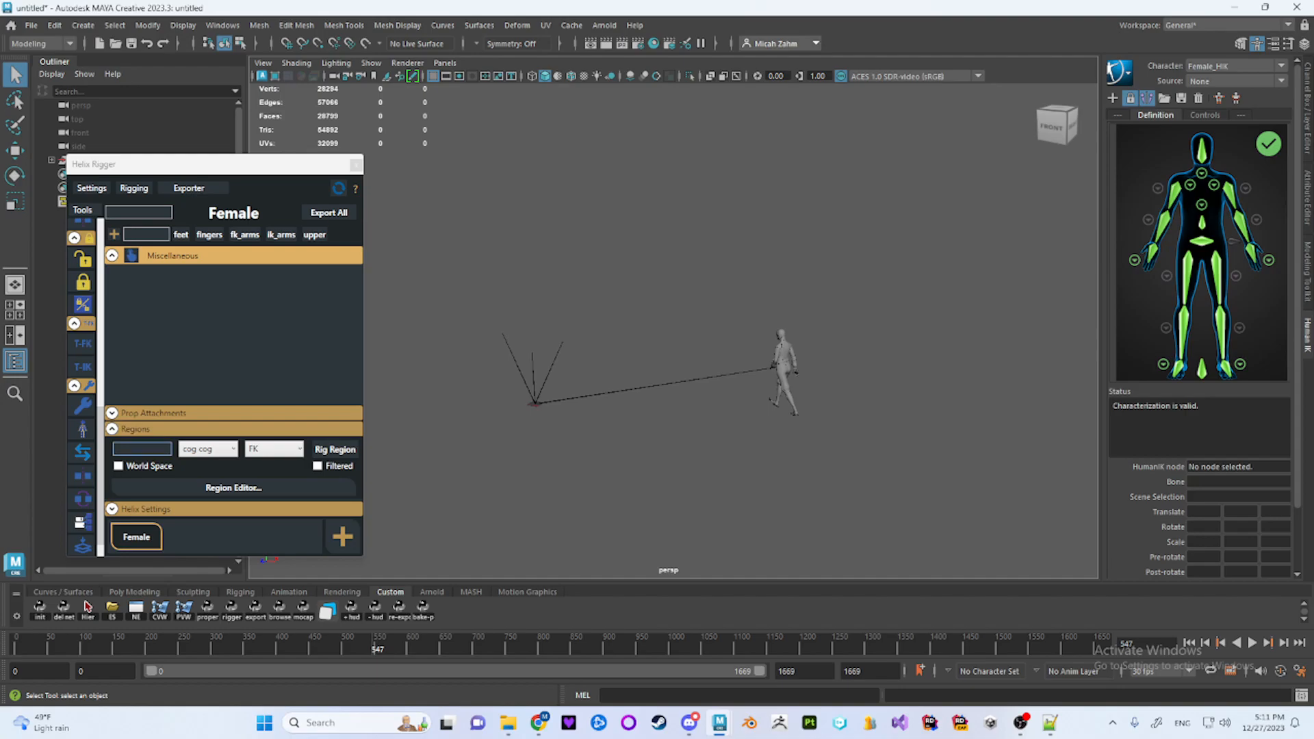
# Switch to Notepad++, reload tools_config.json, and examine the HIKDefinition entries in its Rigging section
pyautogui.click(1050, 723)
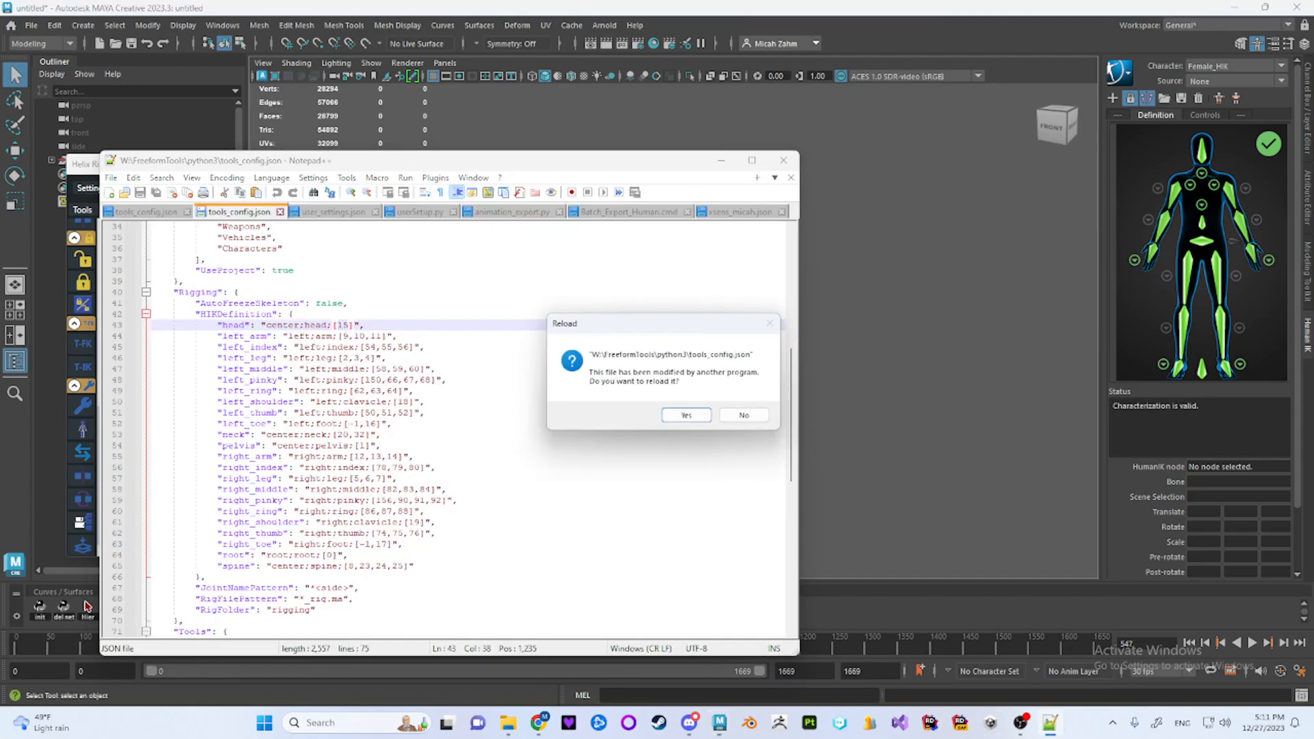
pyautogui.press('Return')
pyautogui.moveTo(360, 566); pyautogui.dragTo(289, 335)
pyautogui.click(277, 325)
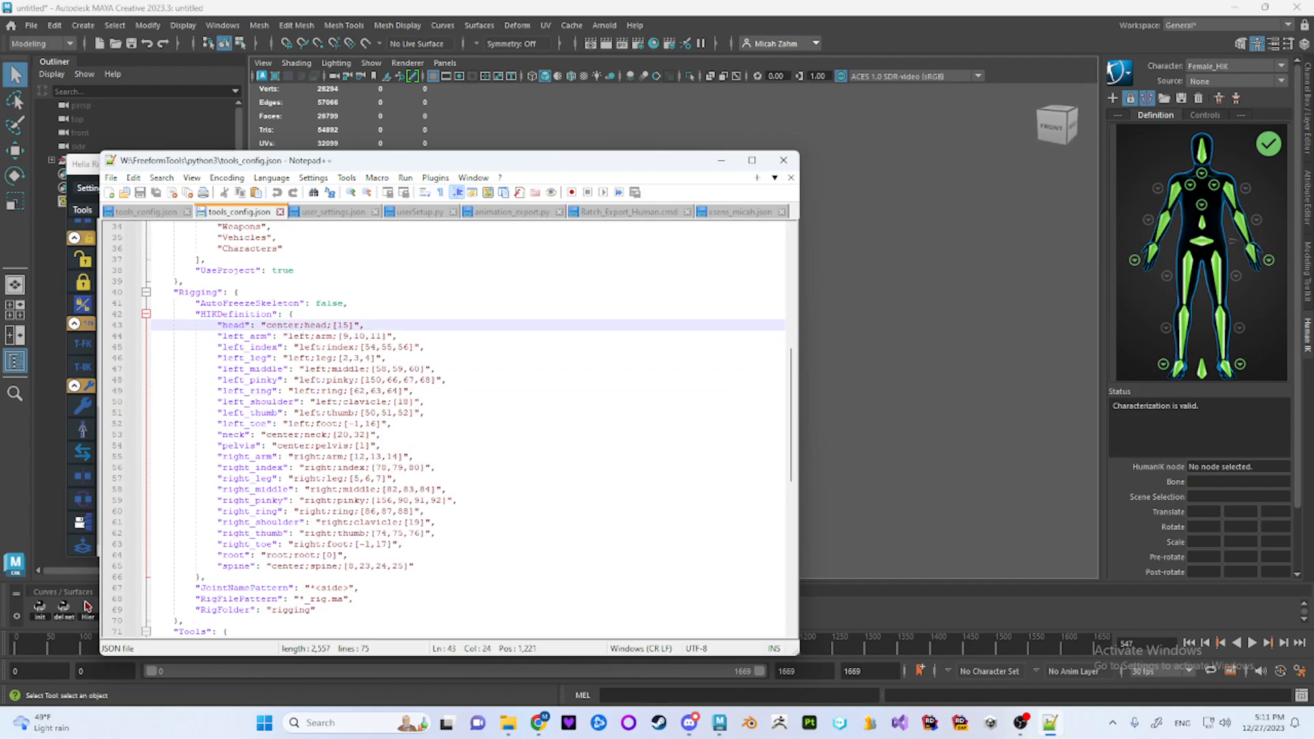
# Return to Maya and view the Helix Rigger profiles offered for loading, without loading one
pyautogui.click(87, 606)
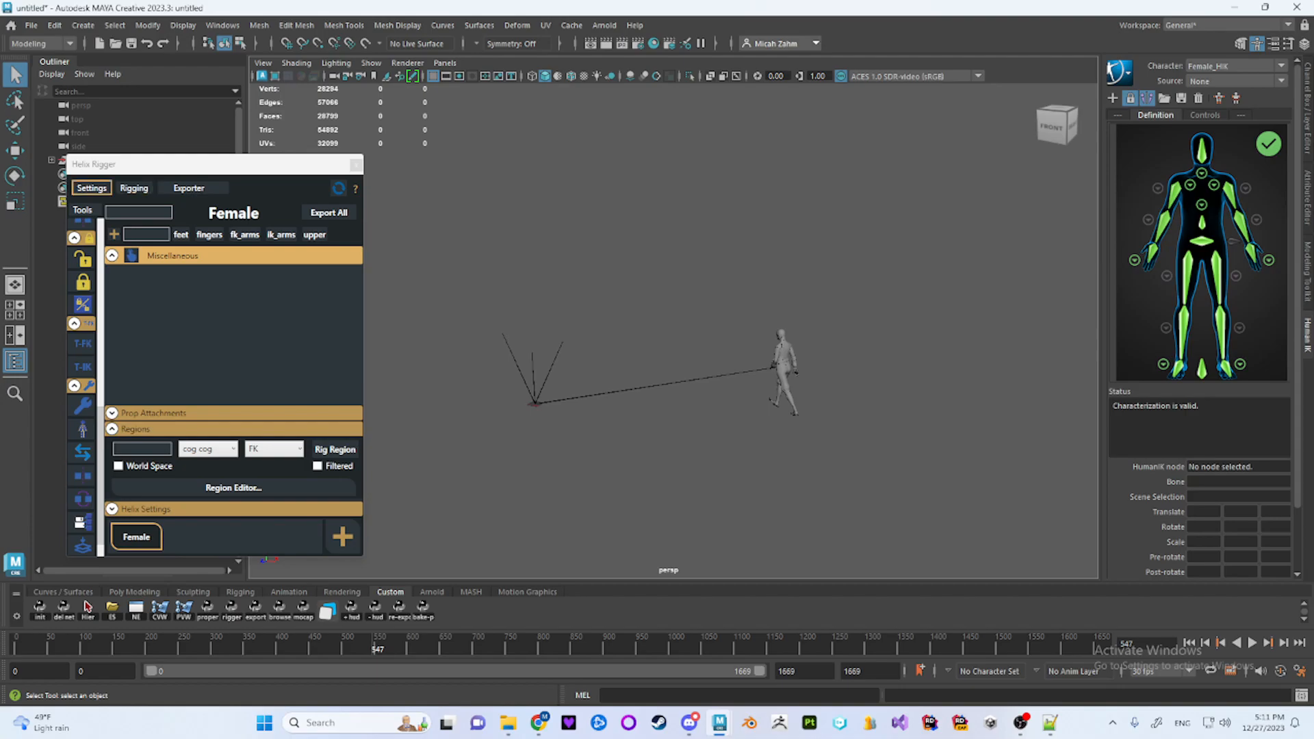
pyautogui.click(91, 188)
pyautogui.moveTo(68, 220)
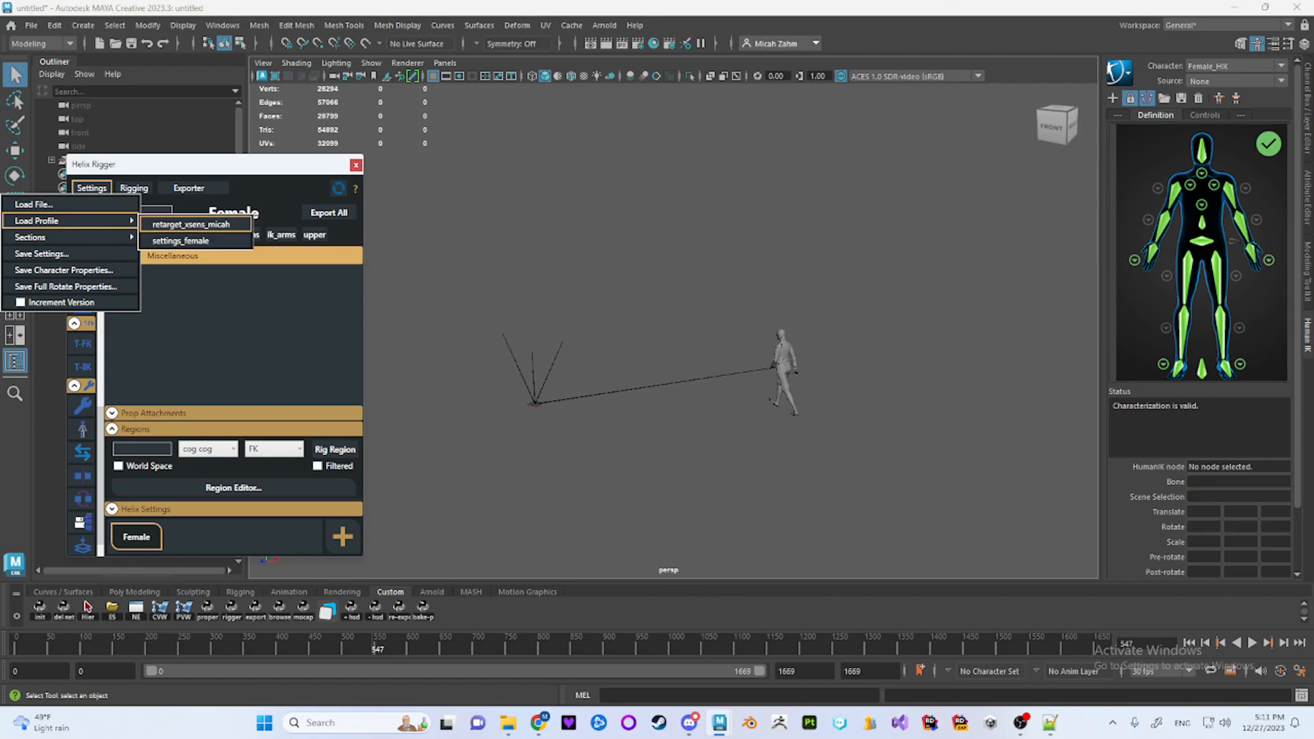
pyautogui.press('Escape')
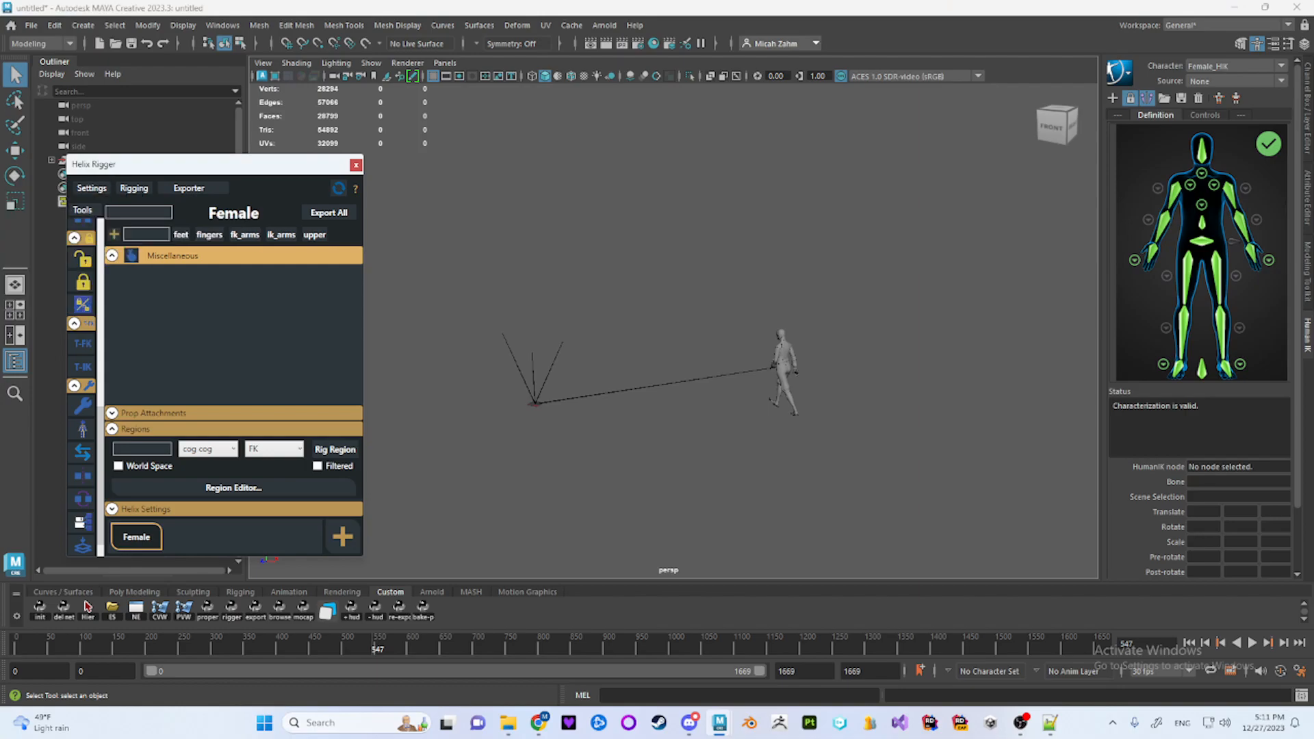